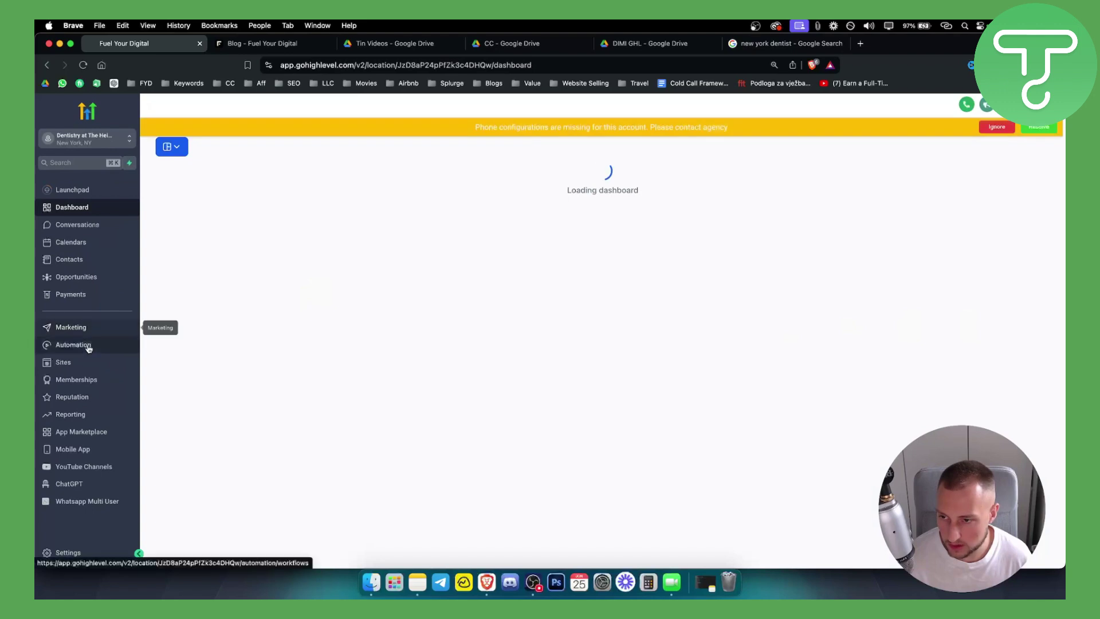
Open the form builder's list of forms in the Sites area
left_click(80, 365)
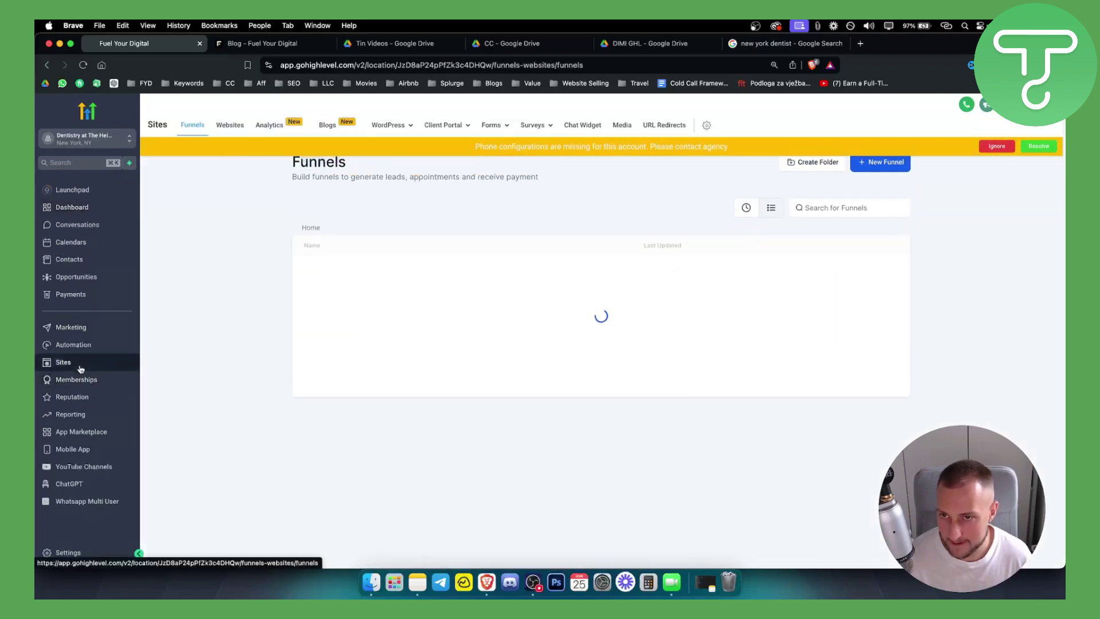
mouse_move(491, 129)
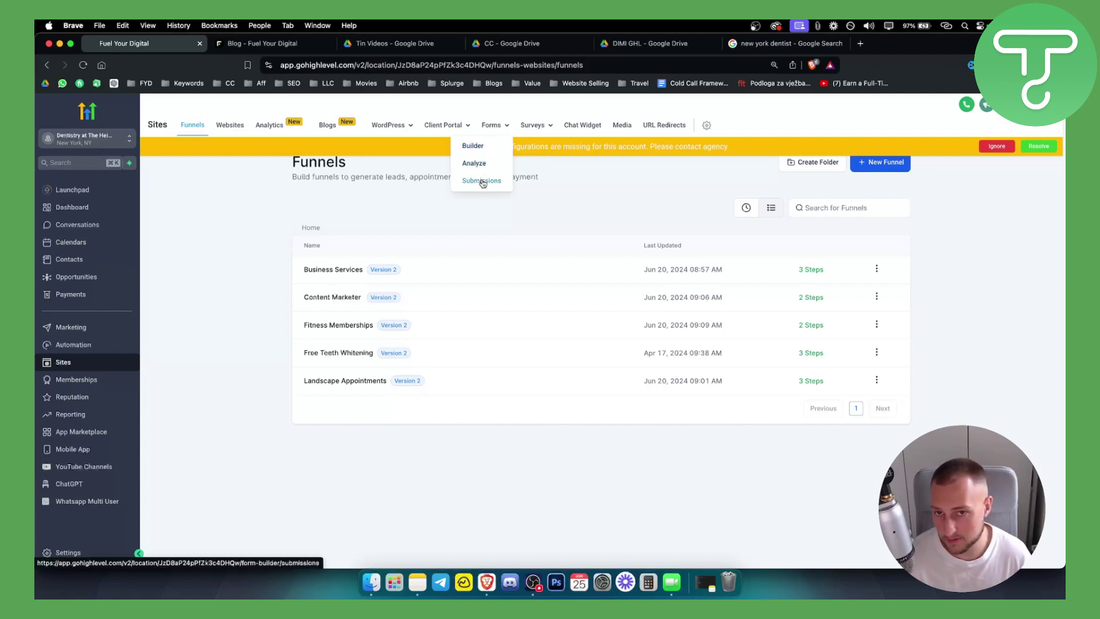
left_click(481, 148)
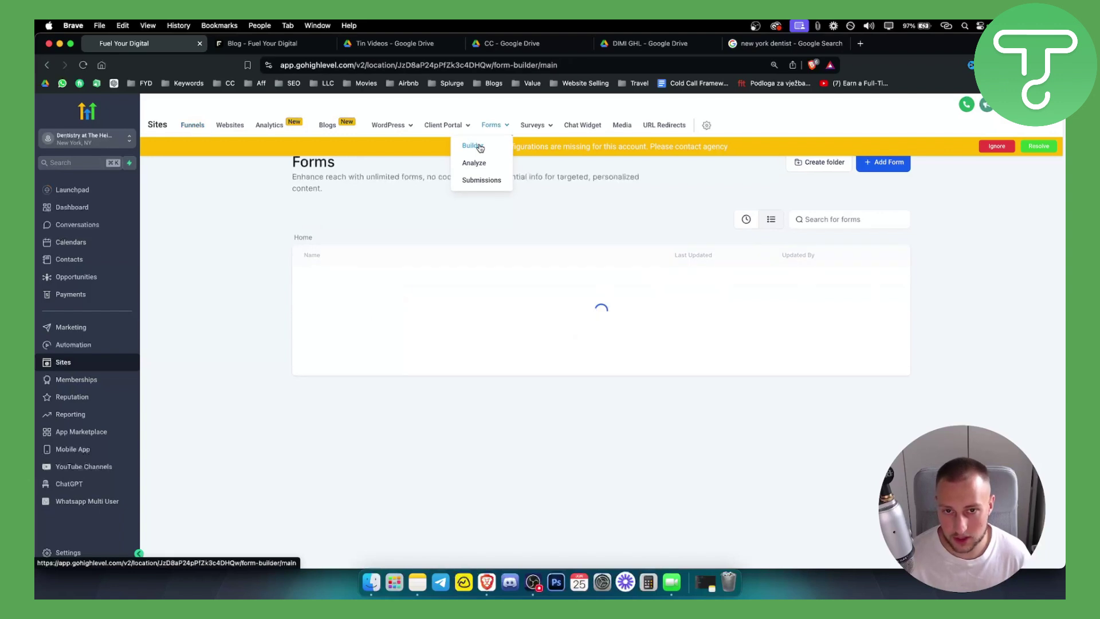
View the form Analyze page, ignore the phone configuration warning, and view the form Submissions page
left_click(474, 165)
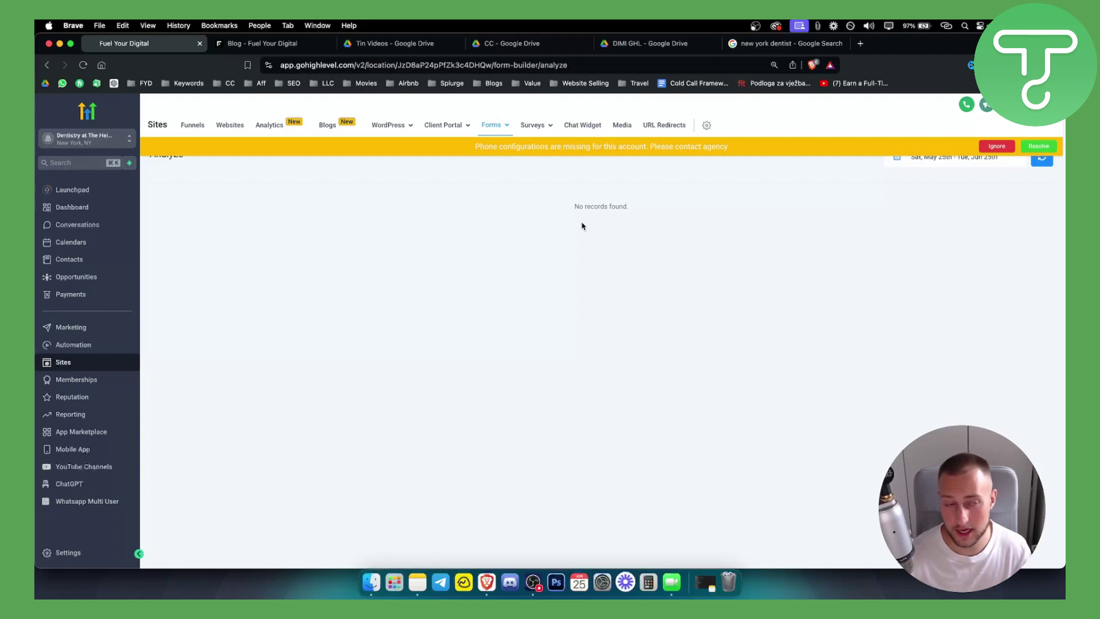
left_click(1000, 148)
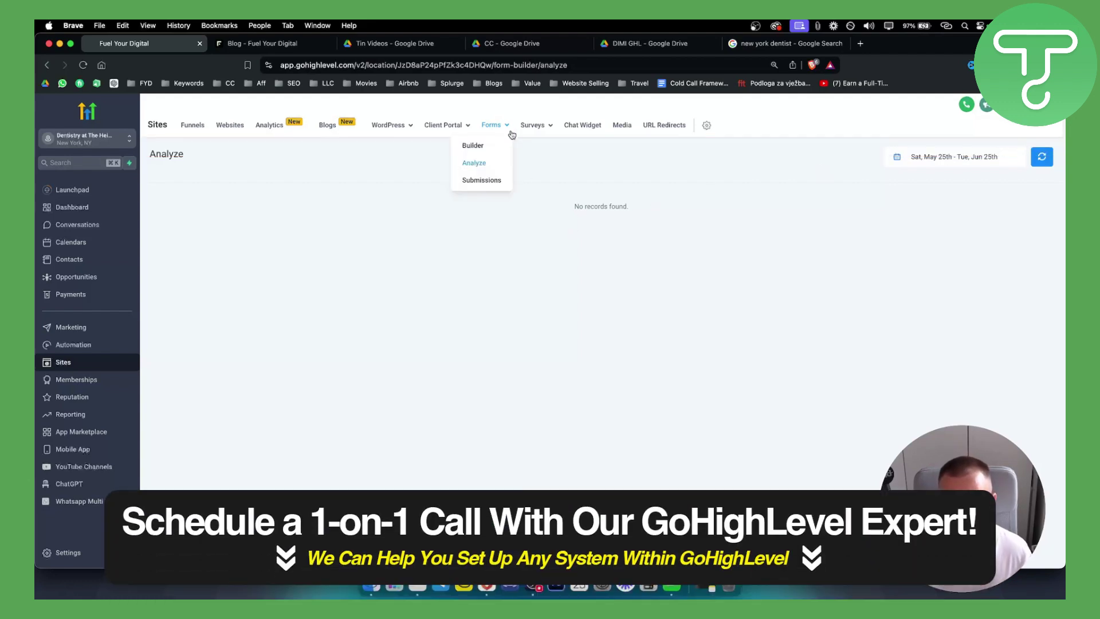
right_click(482, 182)
left_click(477, 183)
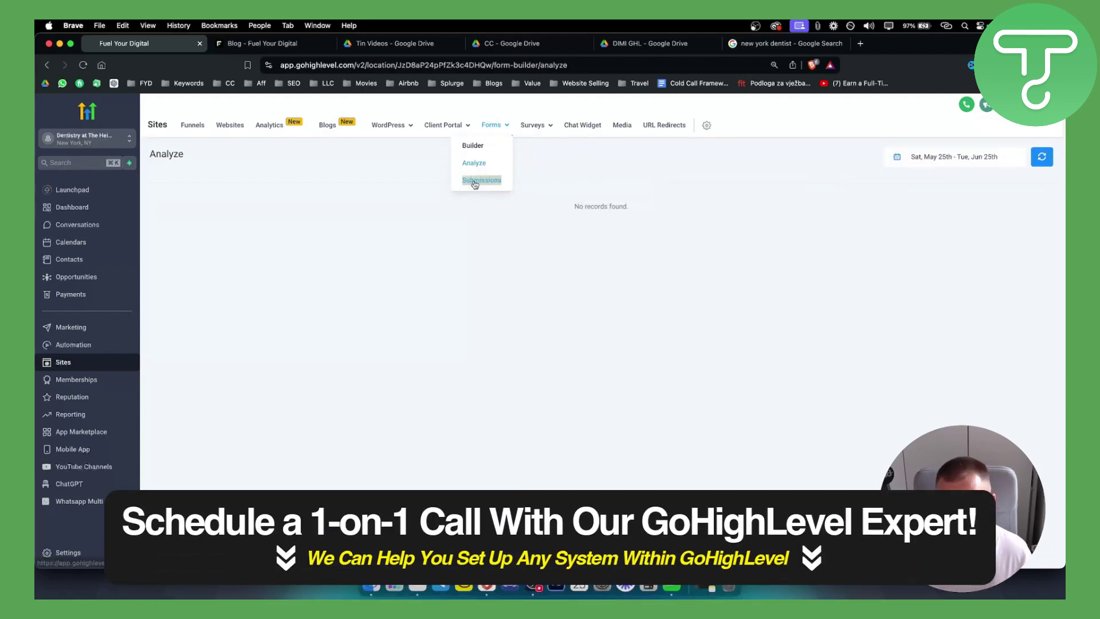
left_click(475, 184)
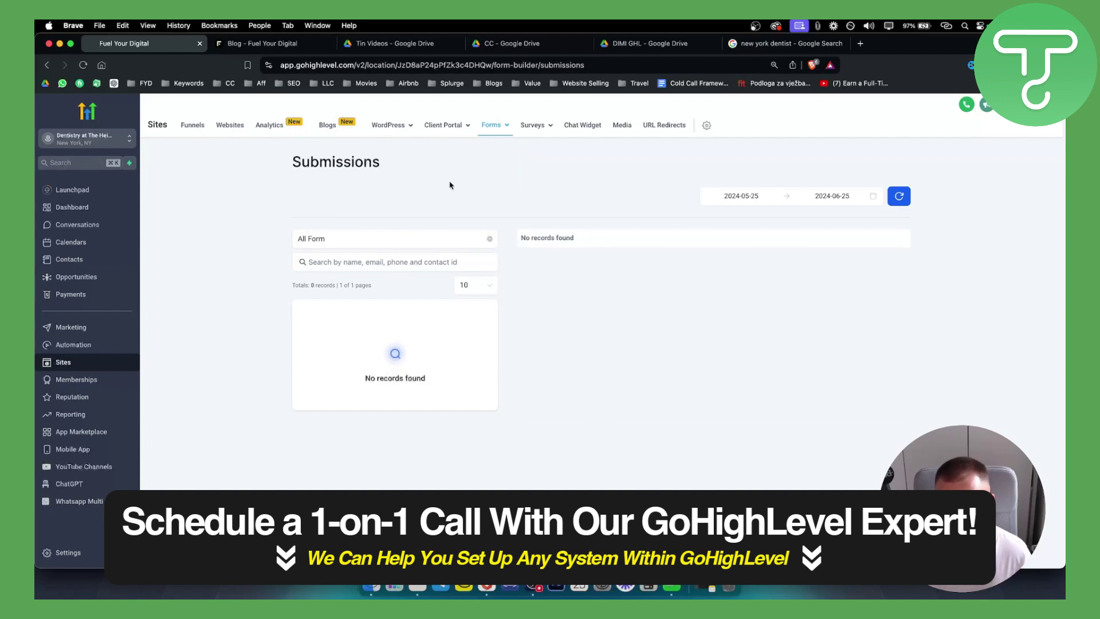
Return to the form builder and open the template library for a new form
mouse_move(491, 124)
left_click(478, 145)
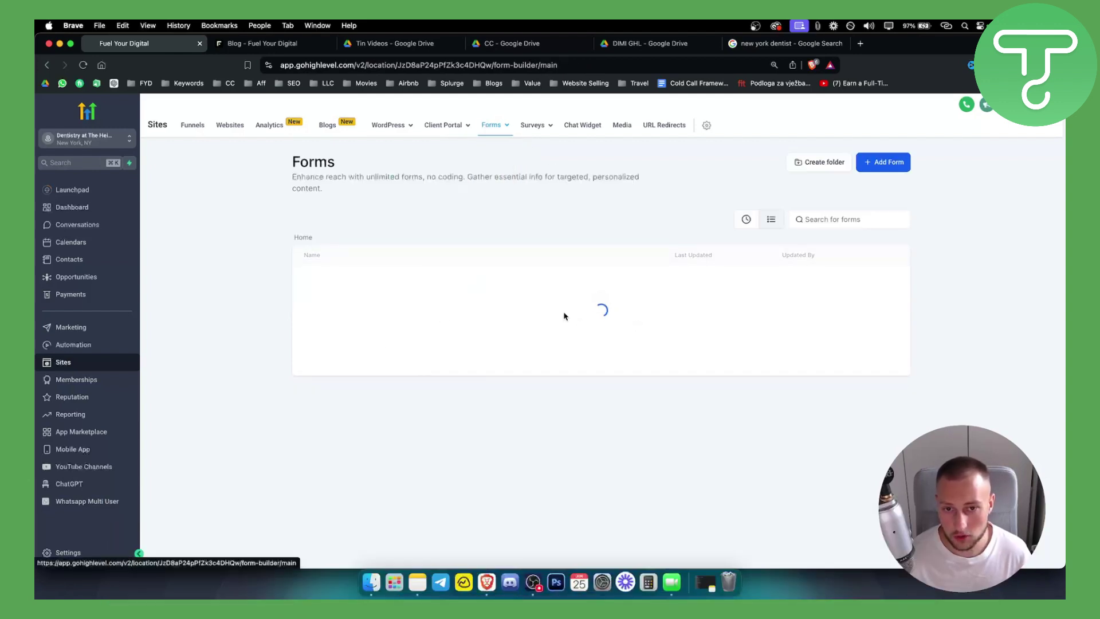
left_click(897, 164)
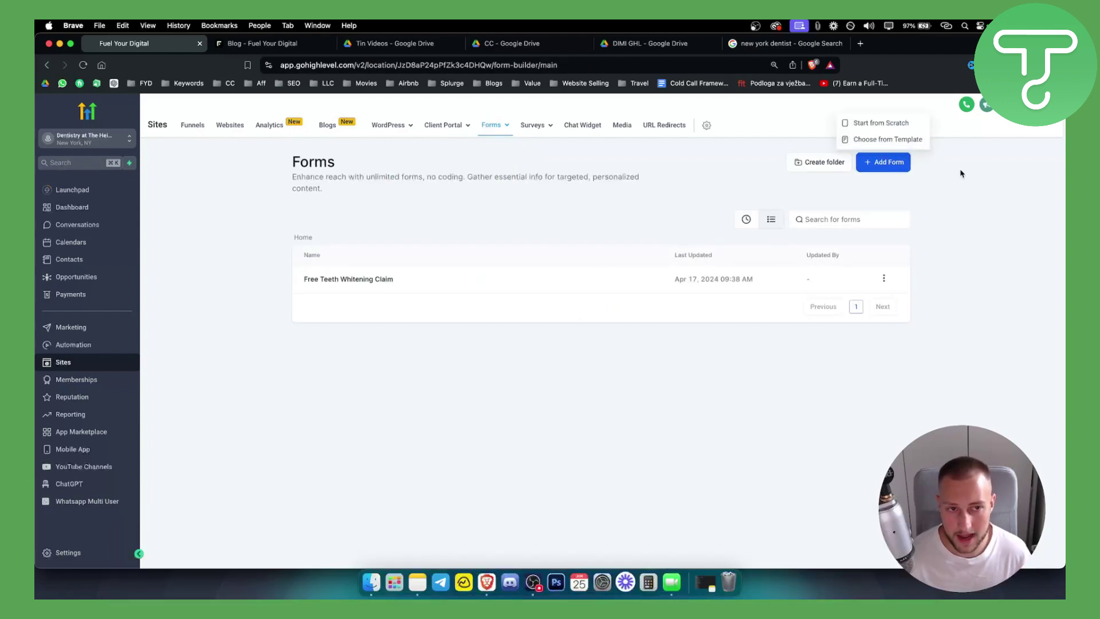
left_click(893, 142)
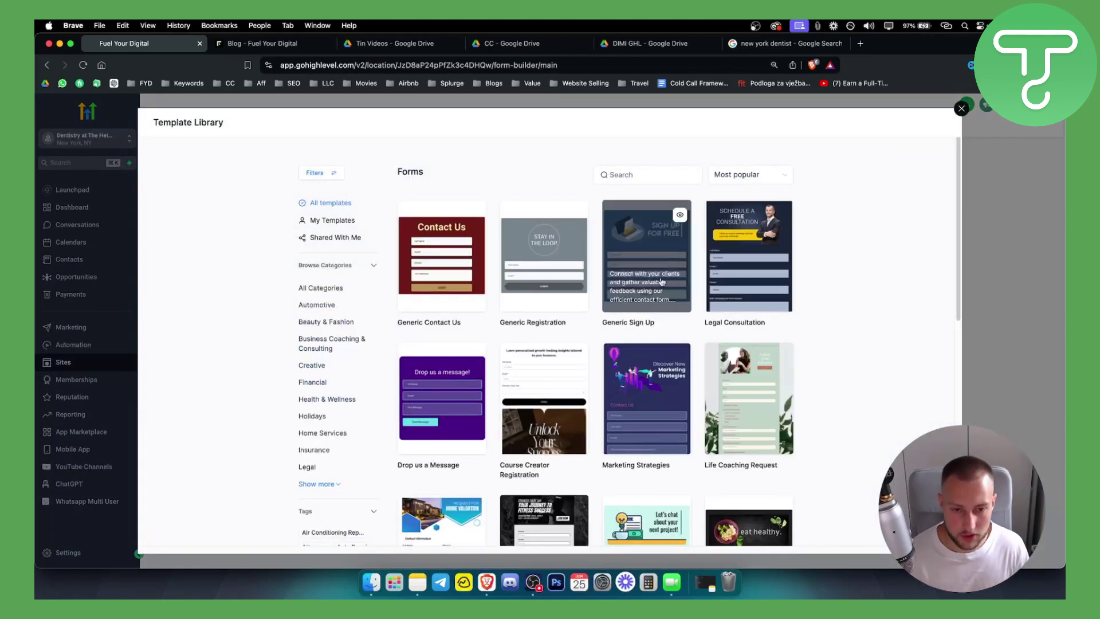
Browse all form templates in the library, loading more of them beyond the first page
scroll(640, 362, "down", 3)
scroll(639, 362, "down", 2)
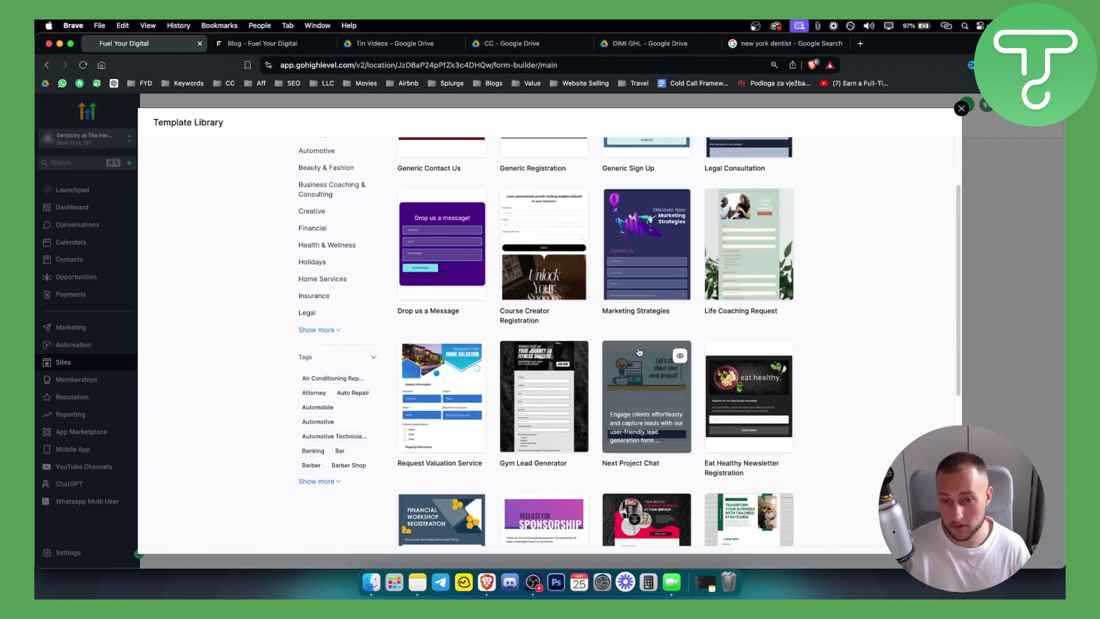
scroll(640, 352, "down", 3)
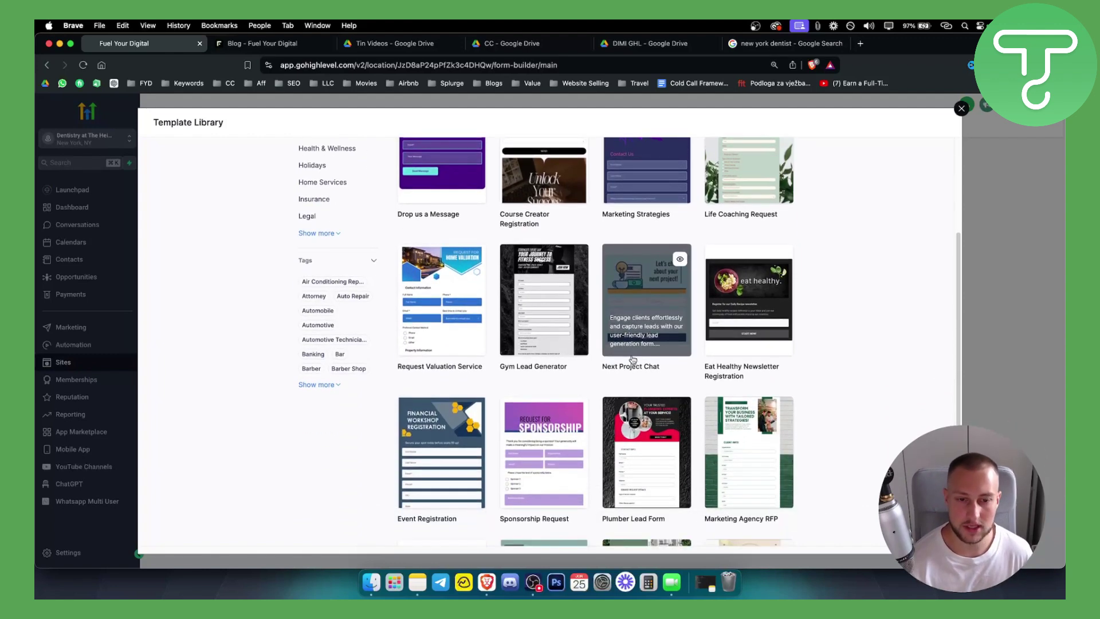
scroll(624, 357, "down", 4)
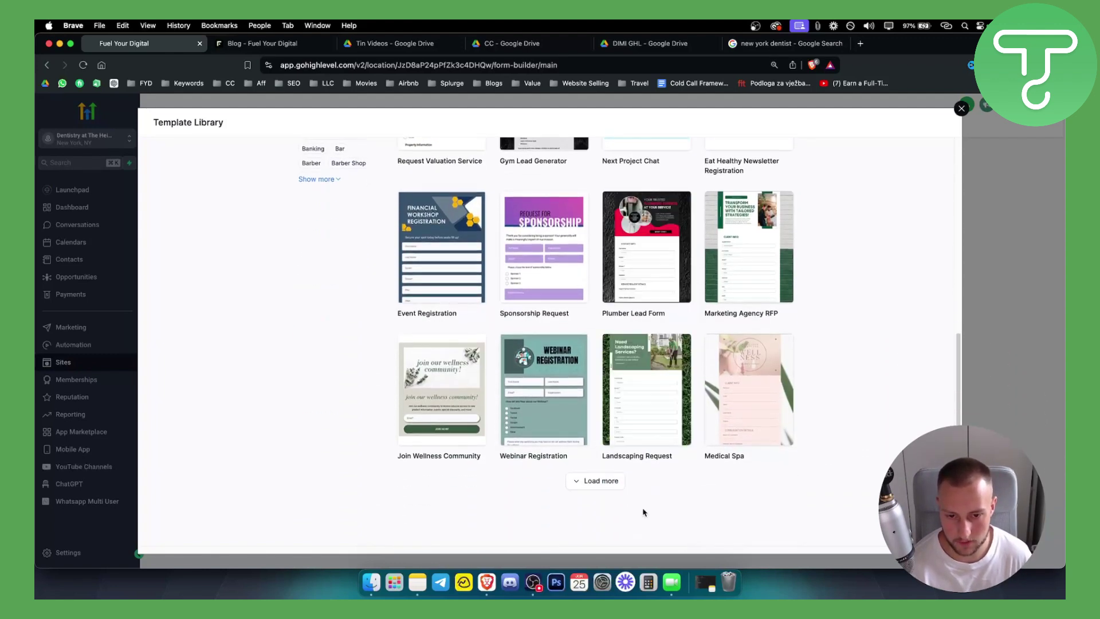
left_click(613, 483)
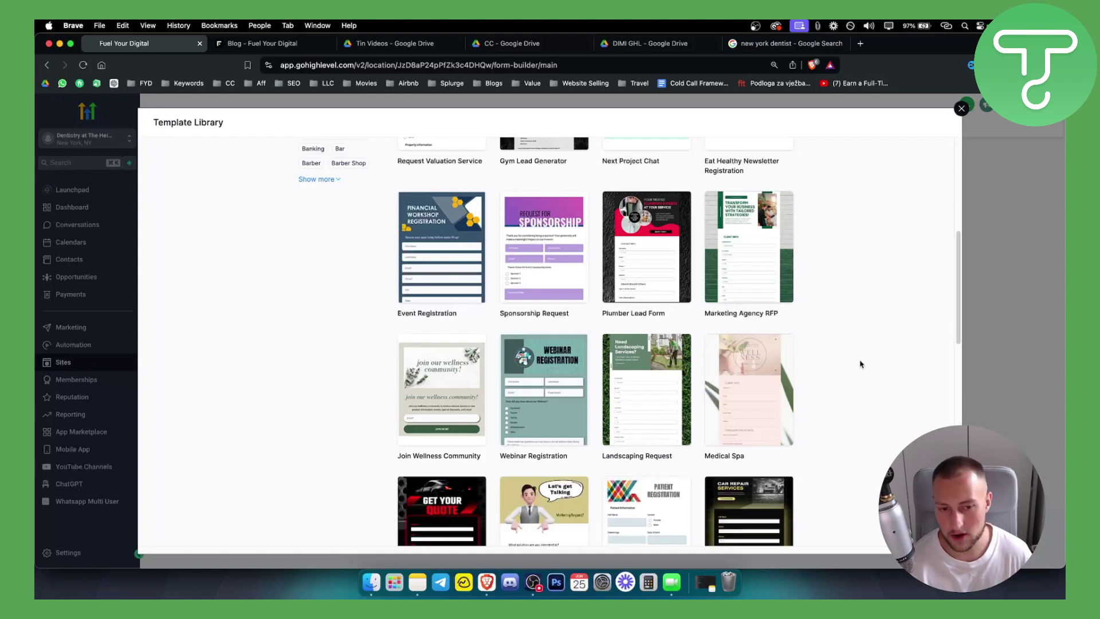
scroll(822, 342, "down", 7)
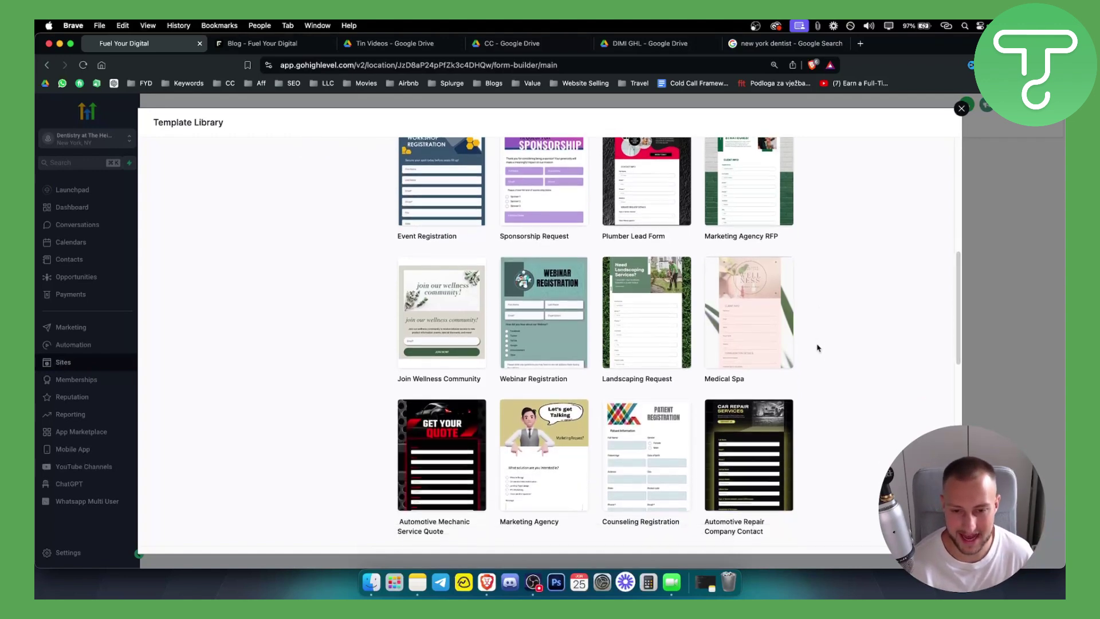
scroll(816, 347, "up", 10)
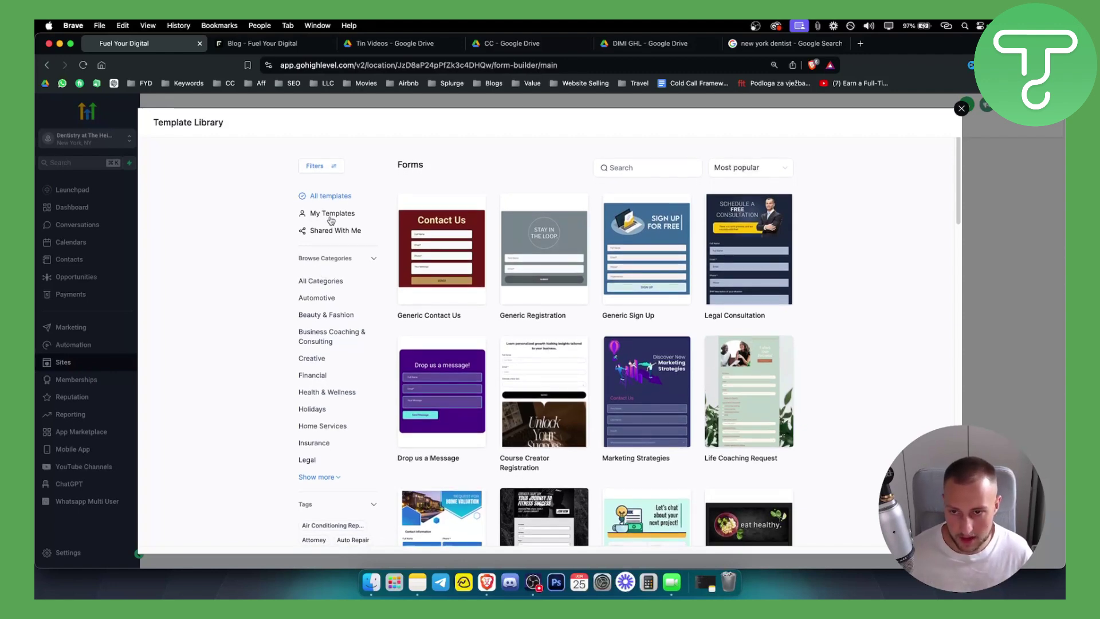
Filter the form templates by Health & Wellness, and by Business Coaching & Consulting, and look through them
scroll(274, 331, "down", 2)
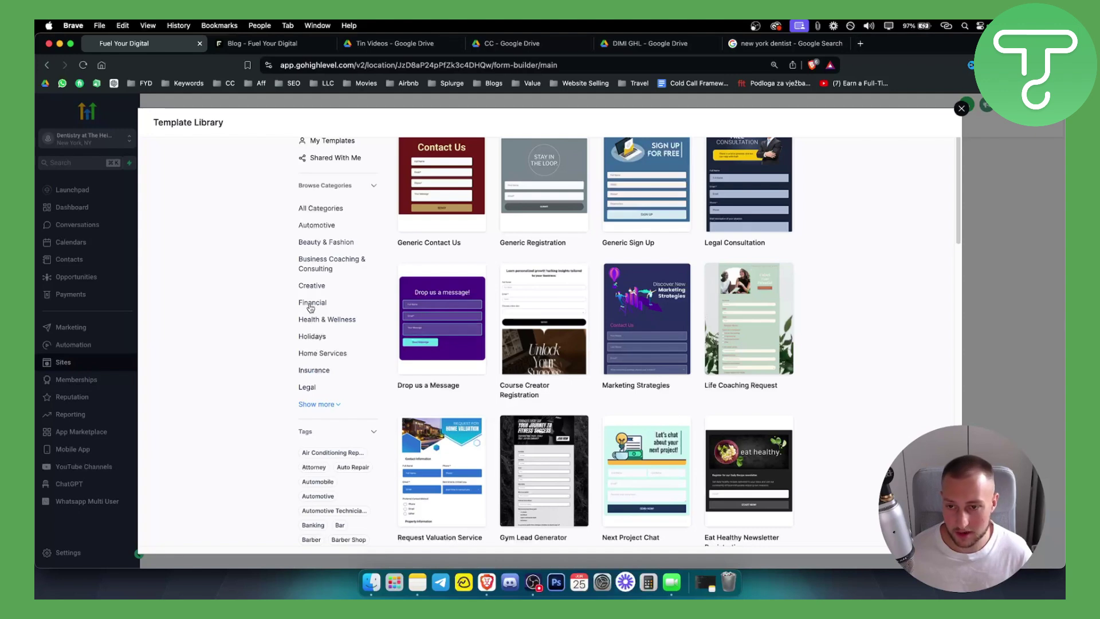
left_click(319, 321)
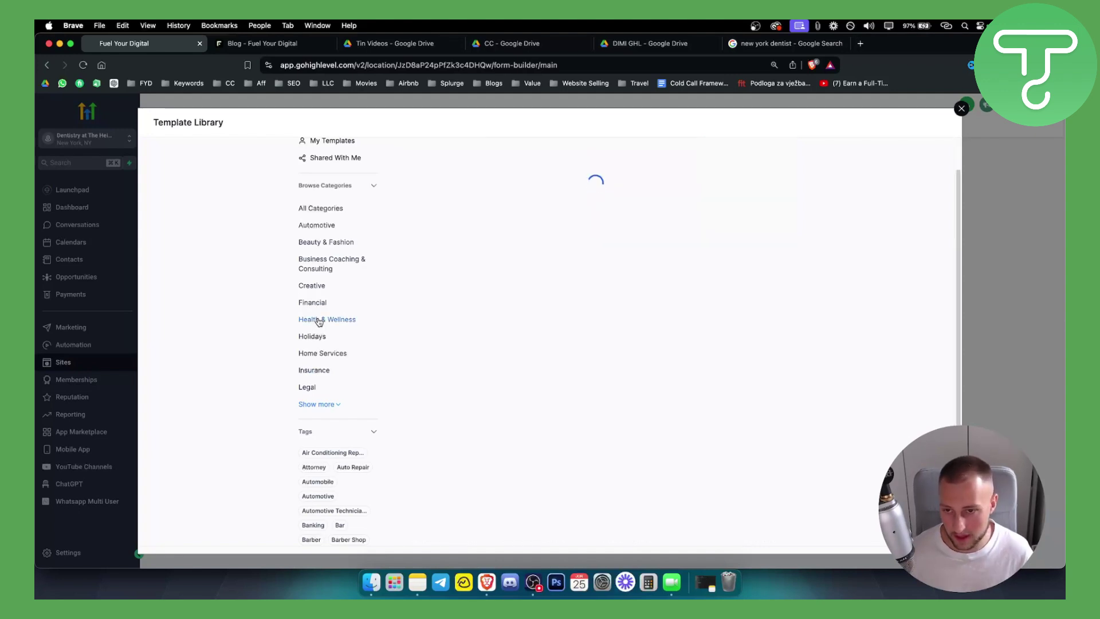
left_click(333, 266)
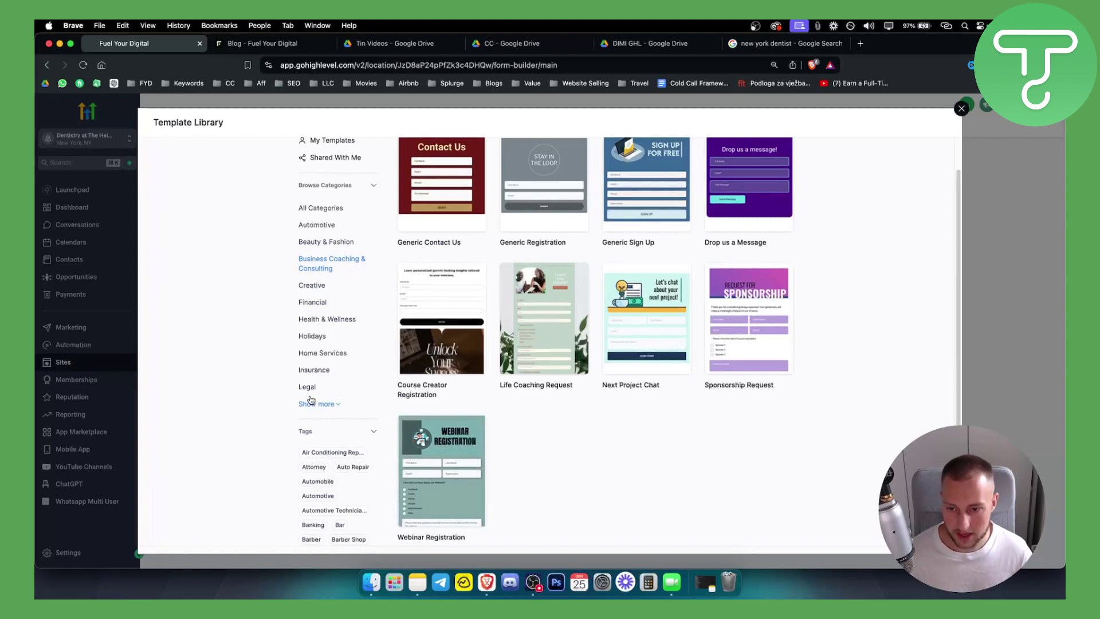
scroll(663, 444, "down", 2)
scroll(671, 498, "up", 5)
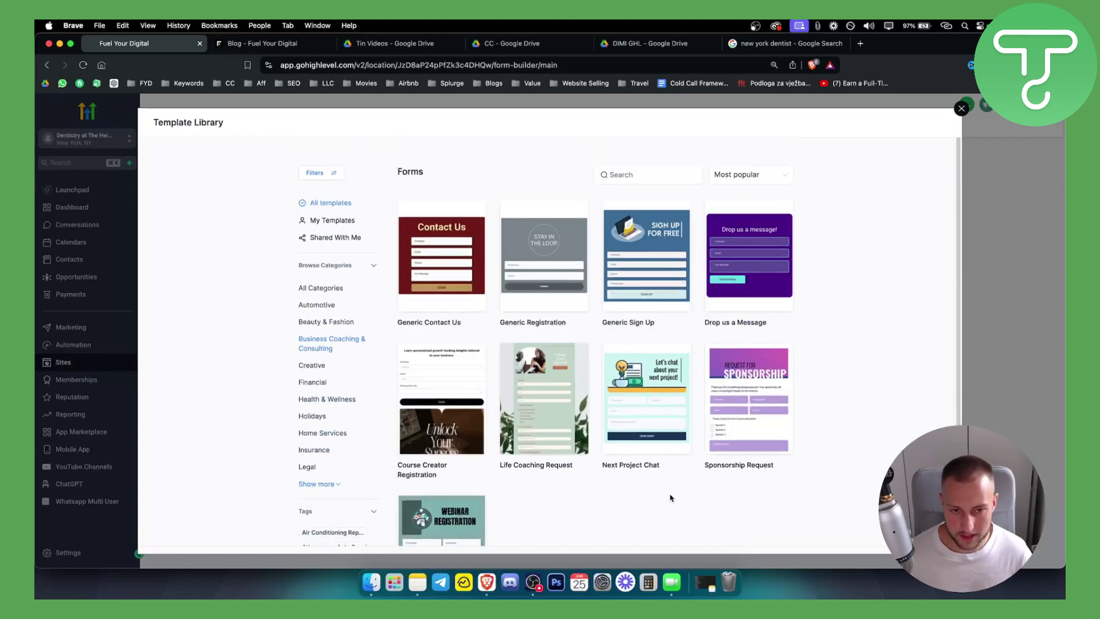
Close the template library and create a new form from scratch
left_click(960, 110)
left_click(884, 162)
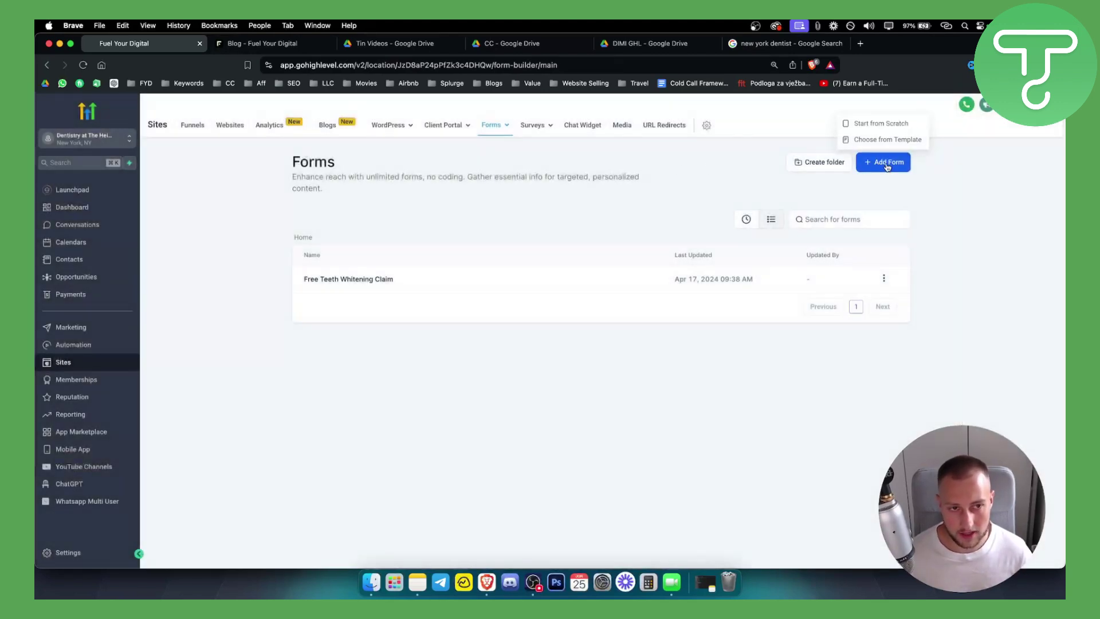
left_click(872, 122)
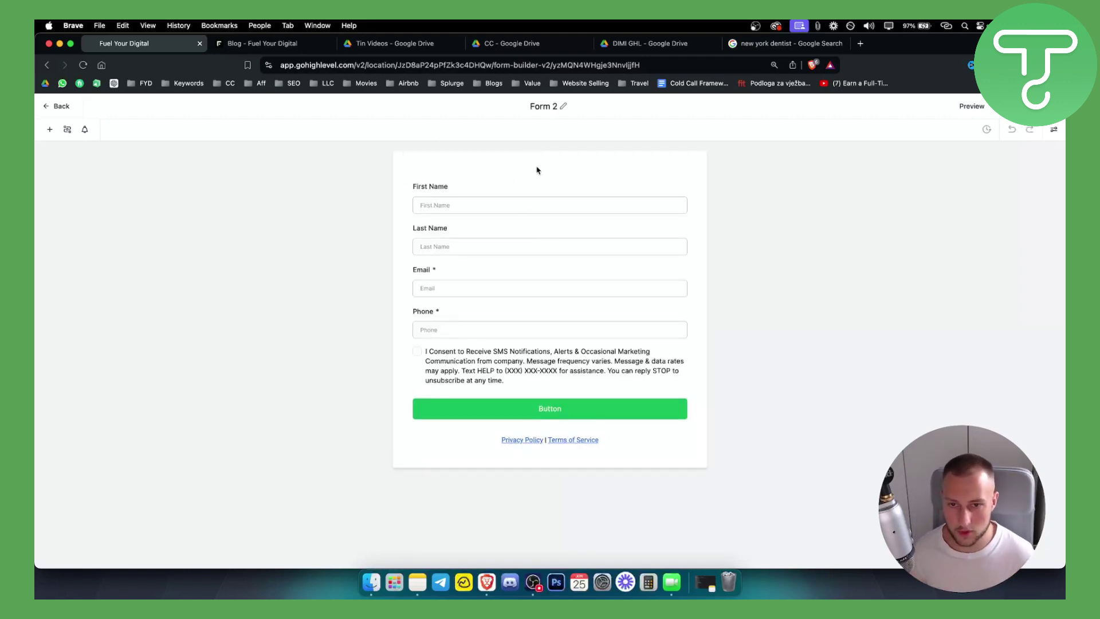
Inspect the First Name field's settings and delete the Last Name field from the form
left_click(470, 202)
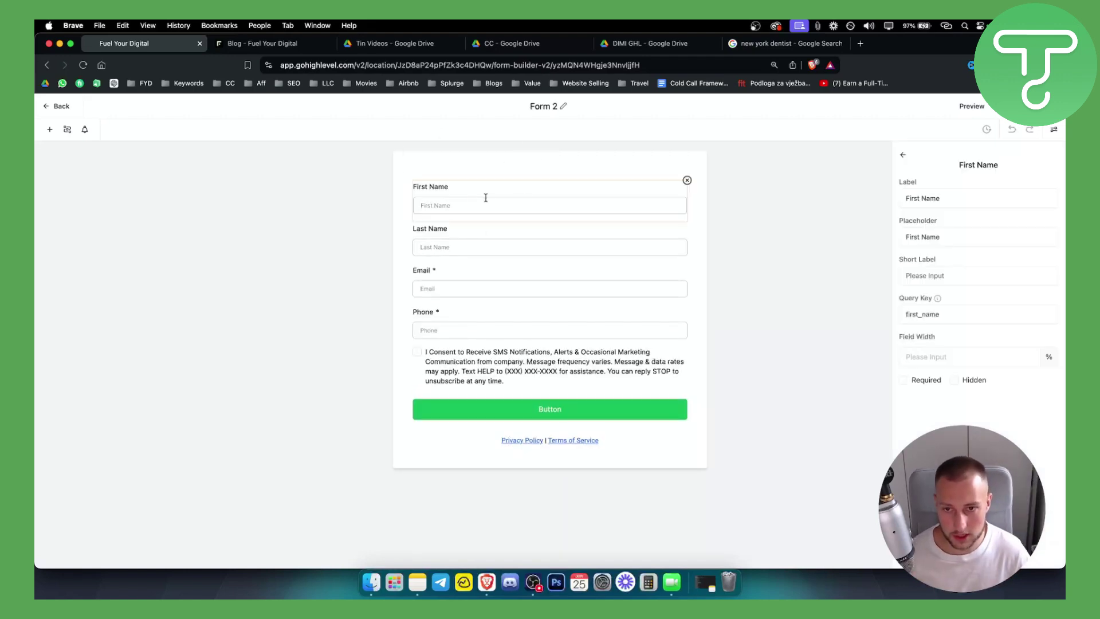
left_click(634, 238)
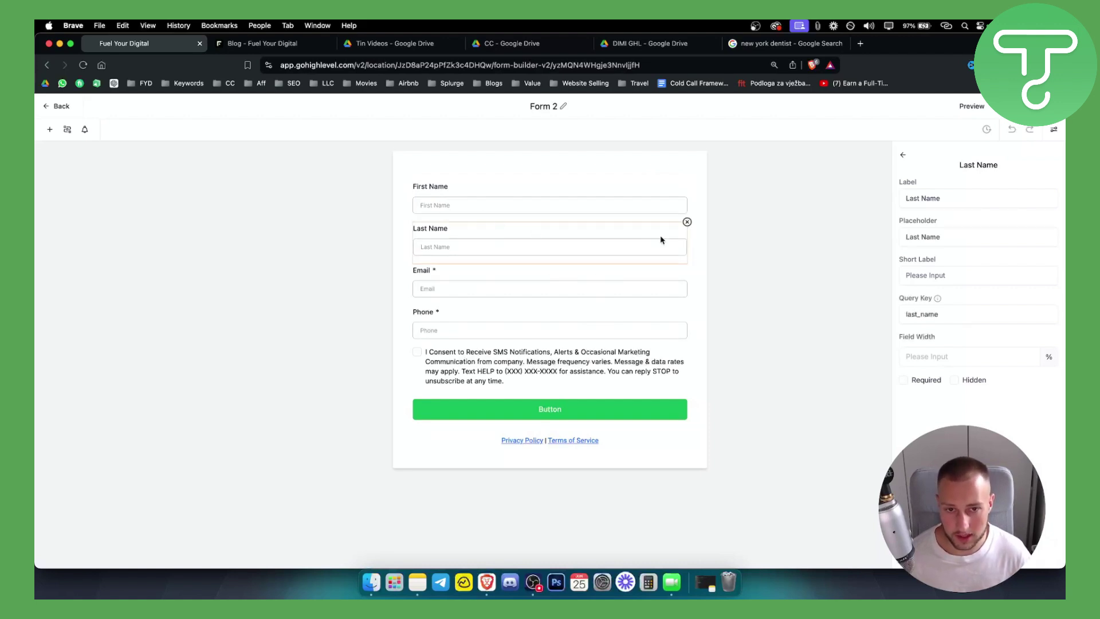
left_click(687, 222)
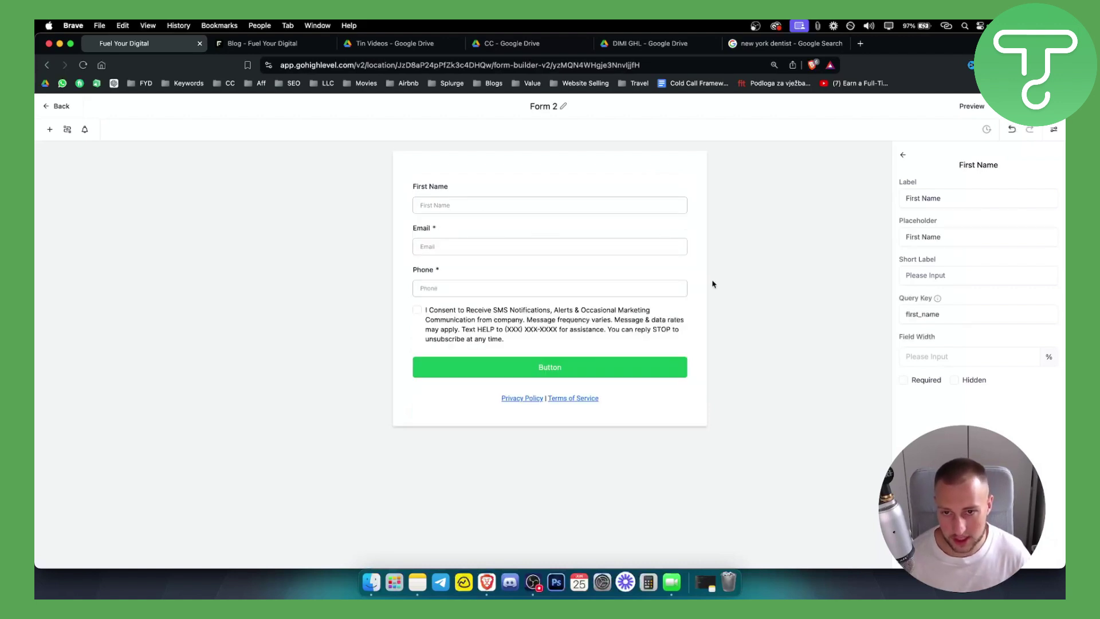
Examine the settings of the form's SMS consent text (T & C element)
left_click(608, 320)
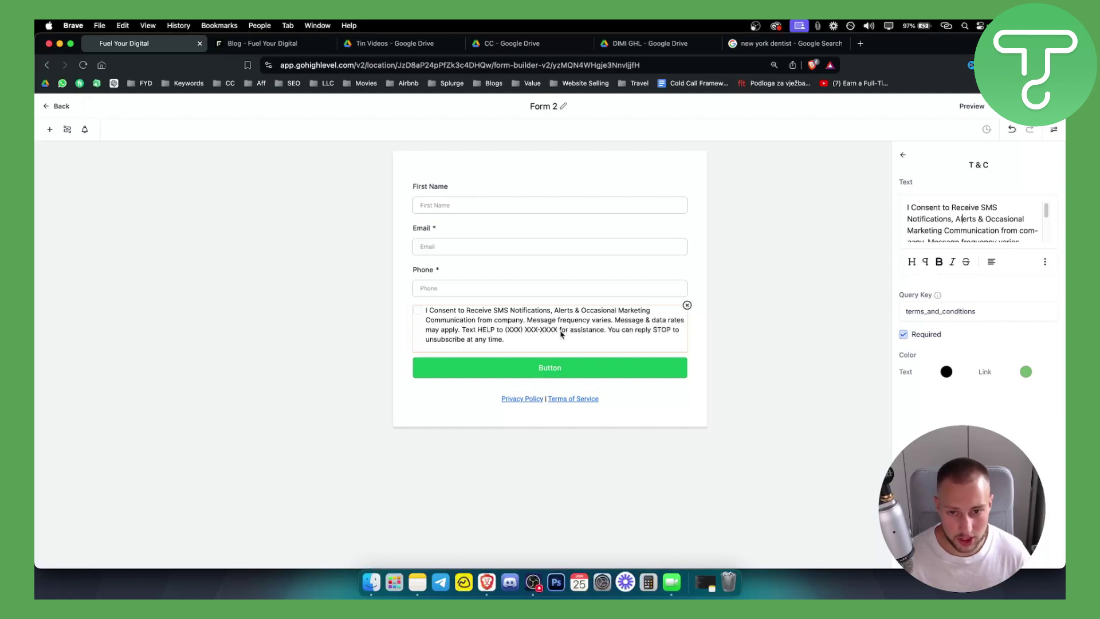
left_click(526, 277)
left_click(521, 328)
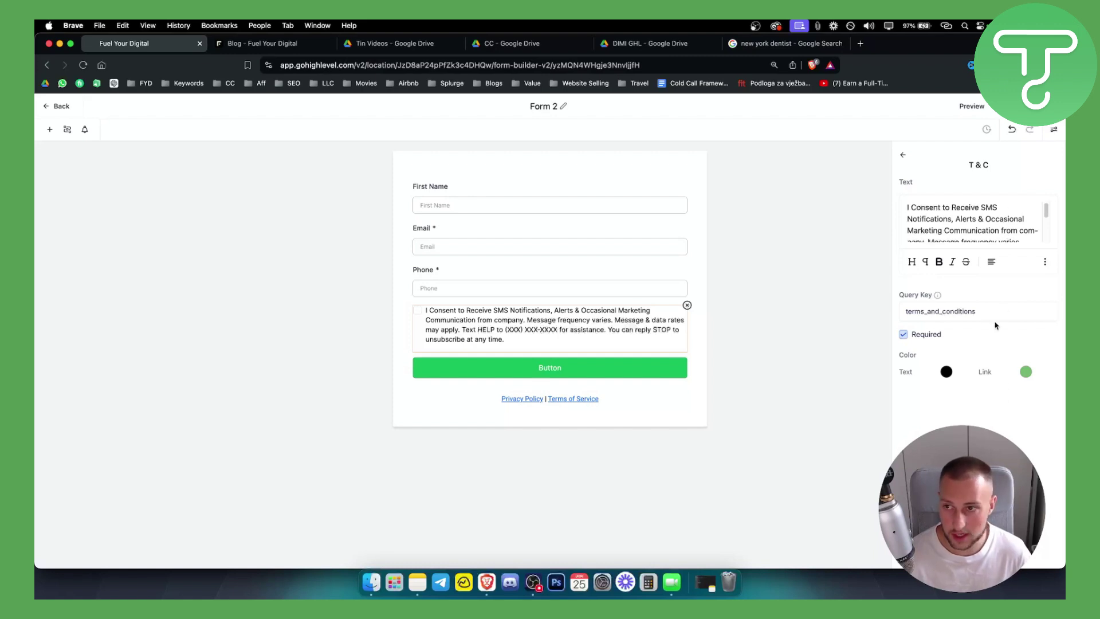
Add a Website field from the quick-add form elements between the Phone field and the consent checkbox, and open its settings
left_click(50, 131)
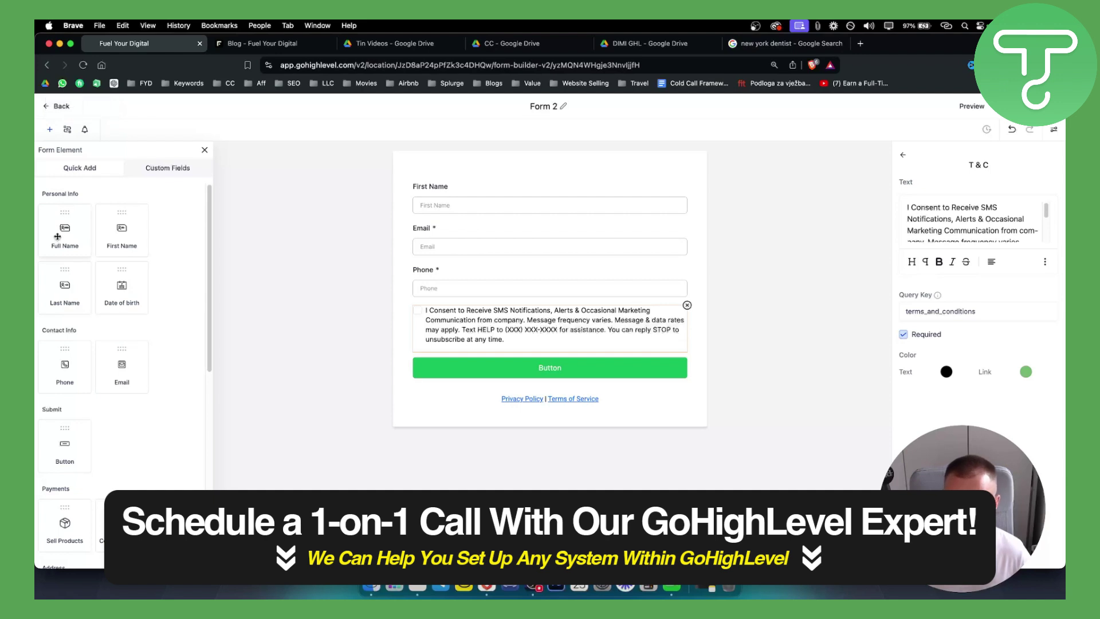
scroll(86, 401, "down", 1)
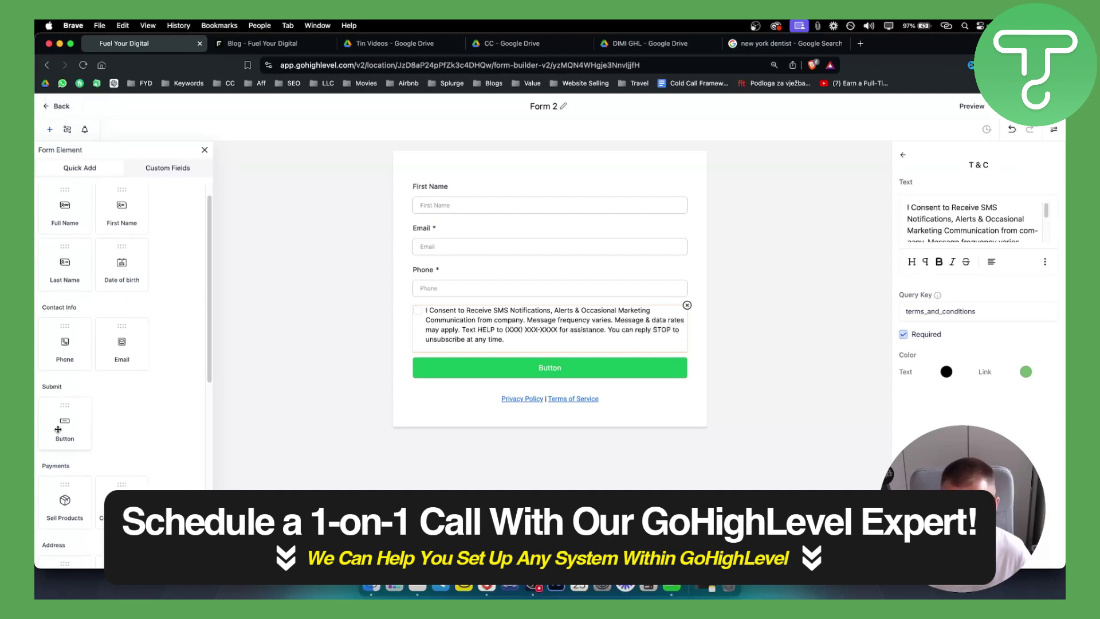
scroll(75, 505, "down", 5)
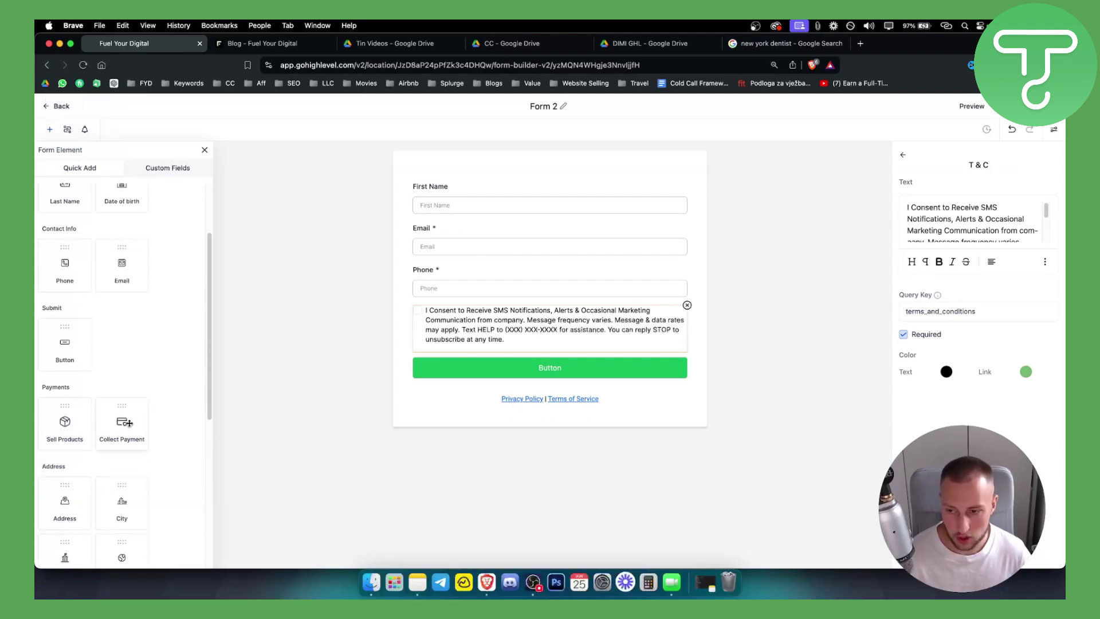
scroll(122, 434, "down", 3)
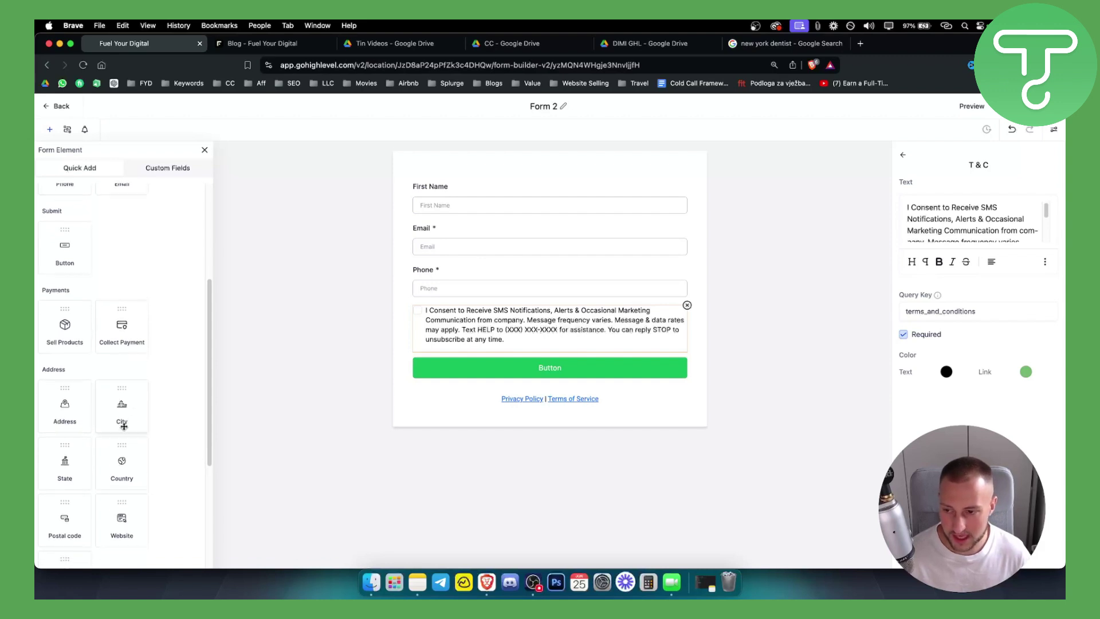
scroll(140, 452, "down", 3)
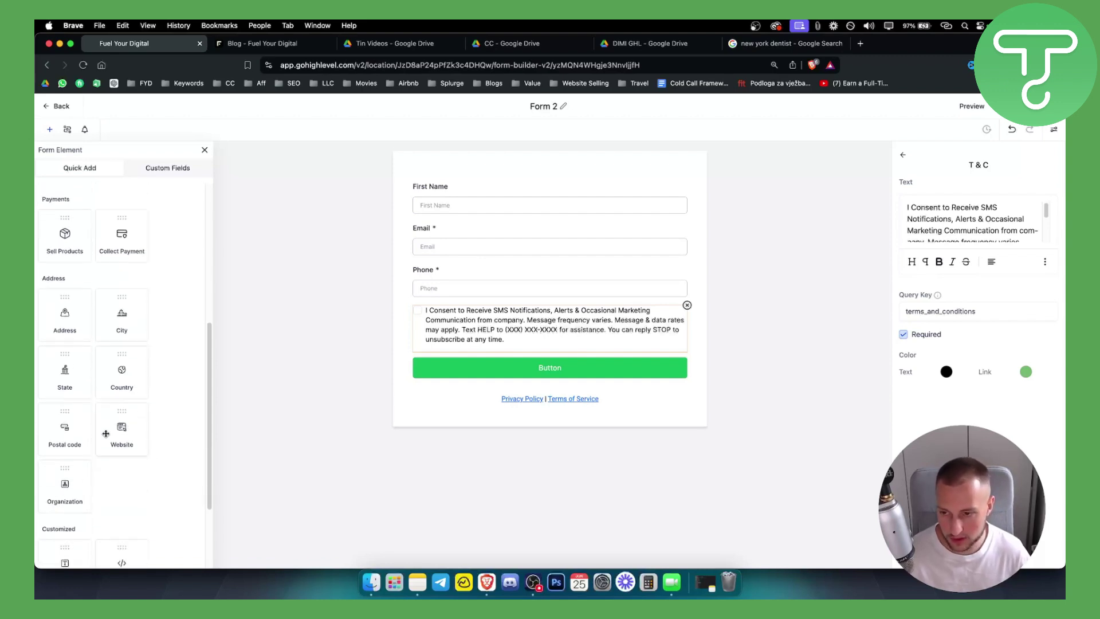
left_click_drag(124, 432, 434, 313)
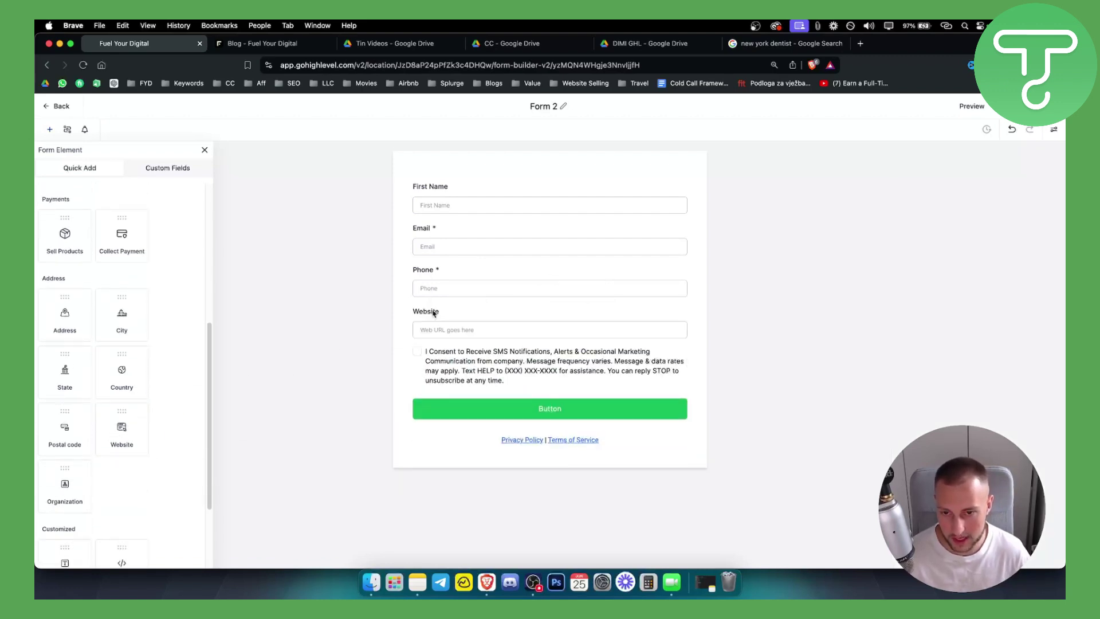
left_click(419, 329)
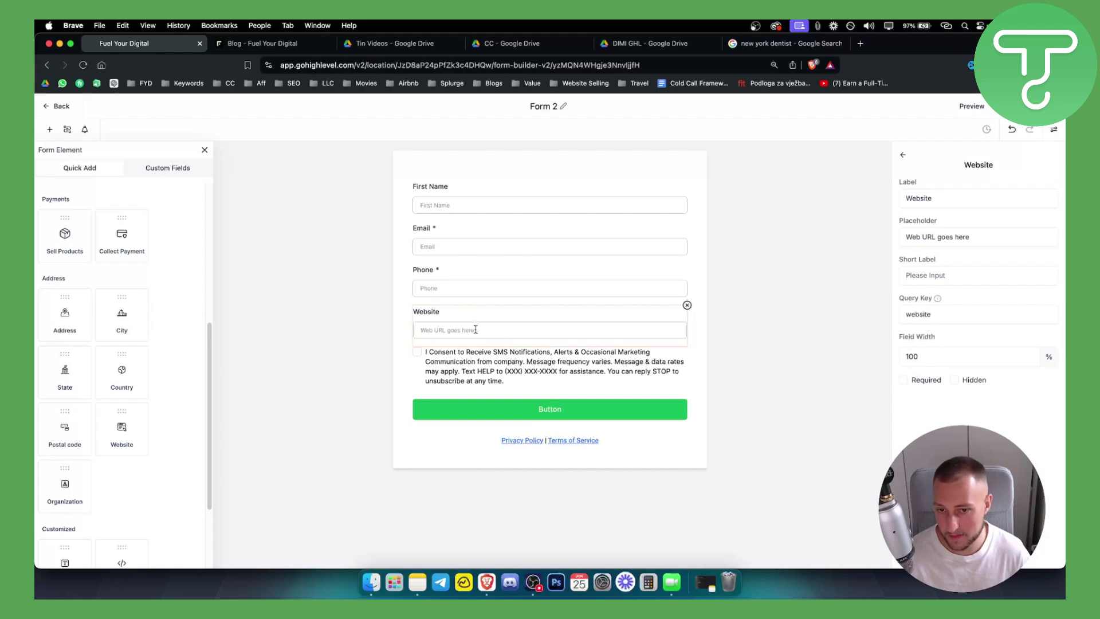
scroll(120, 427, "down", 5)
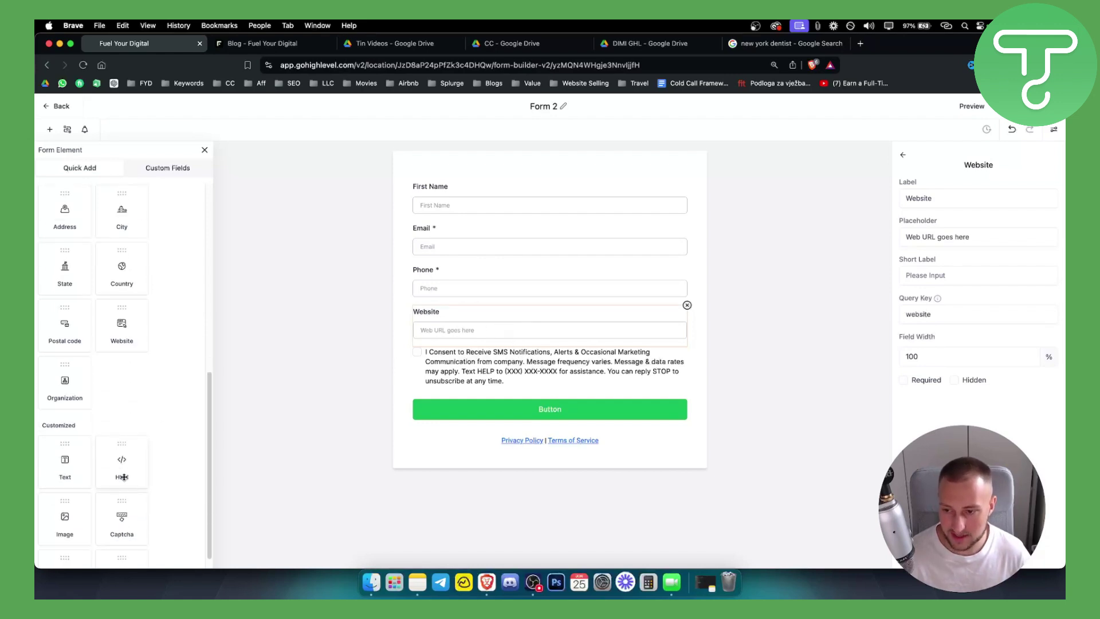
left_click_drag(65, 471, 455, 193)
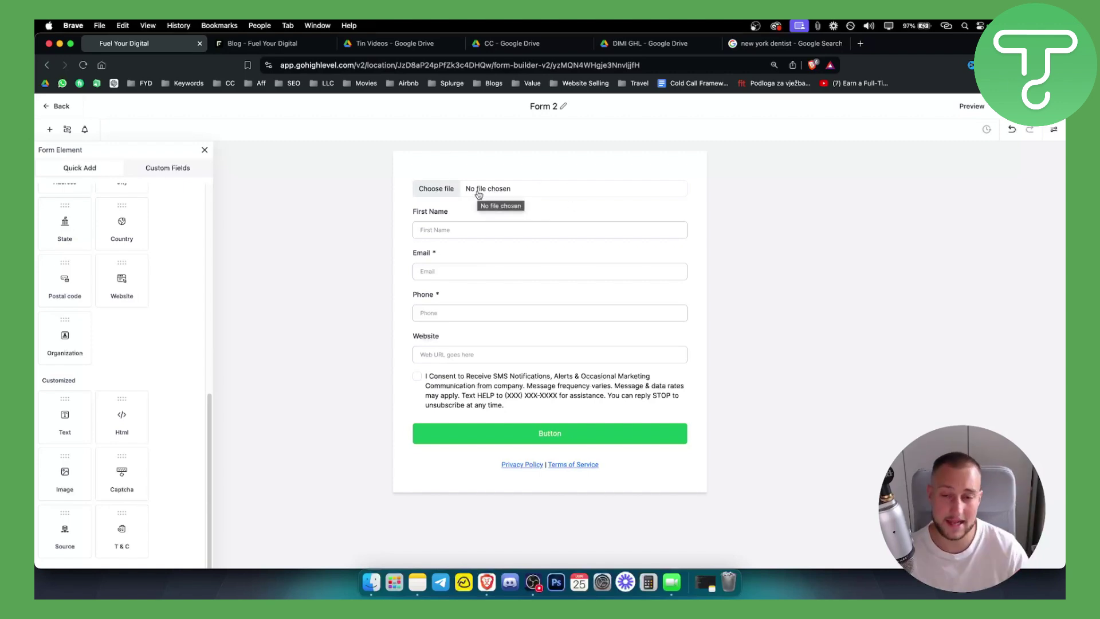
left_click(478, 195)
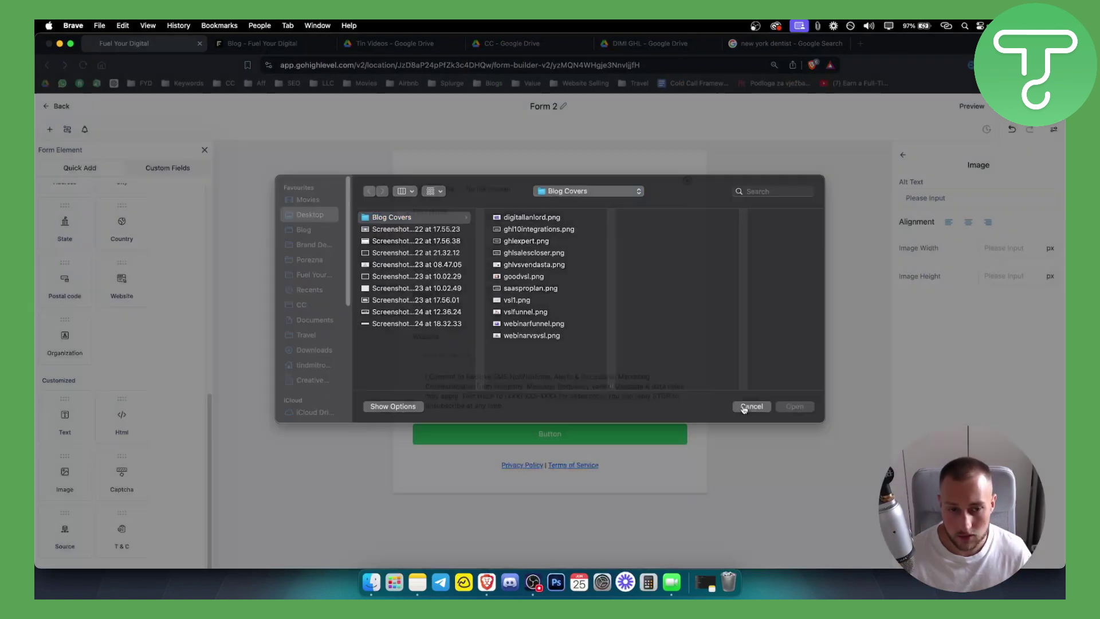
left_click(744, 407)
left_click(689, 172)
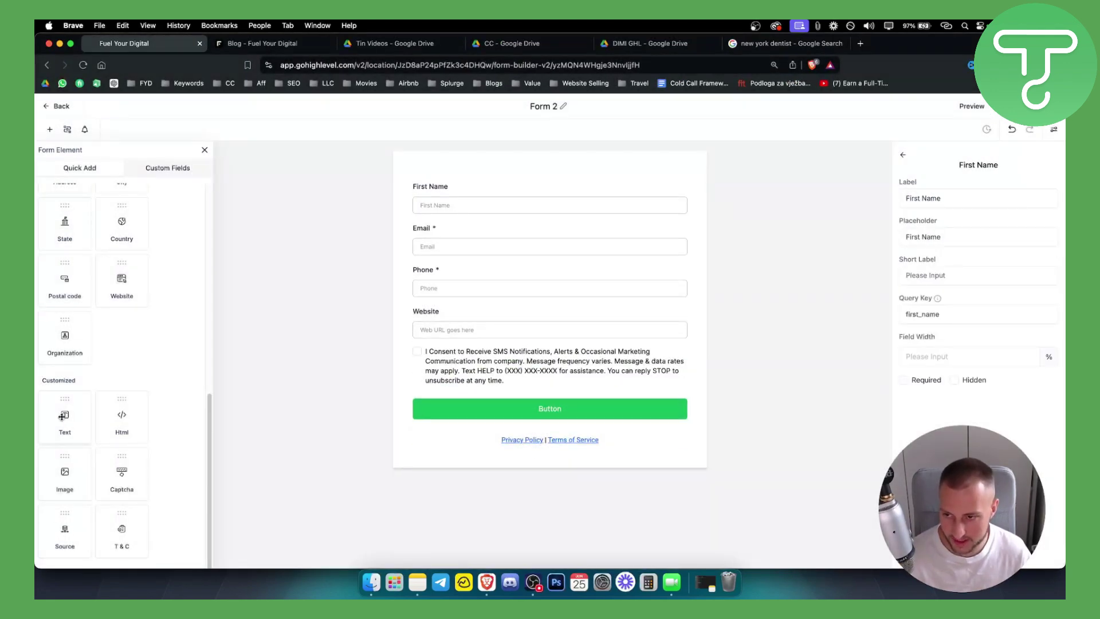
Look over the custom fields for contacts and the condition types available for the form
scroll(63, 417, "up", 10)
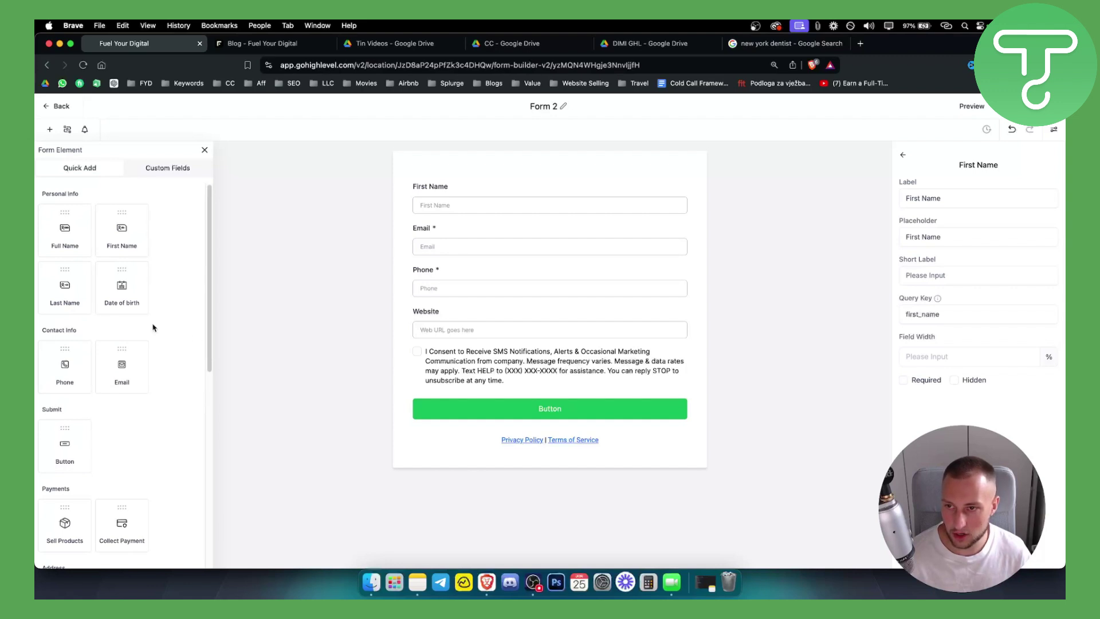
left_click(180, 169)
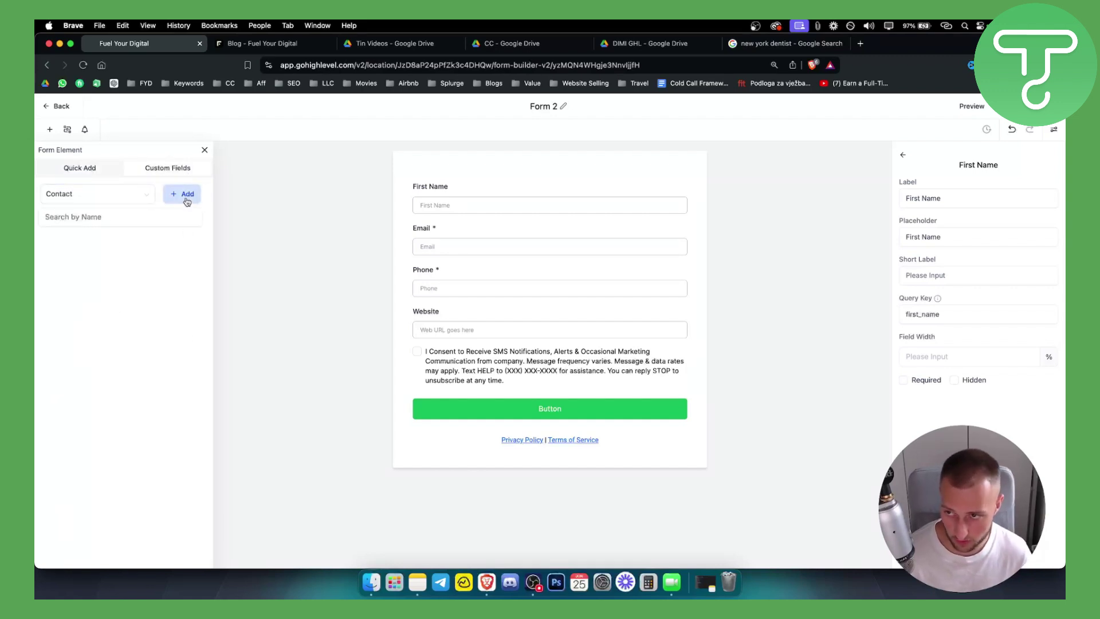
left_click(204, 150)
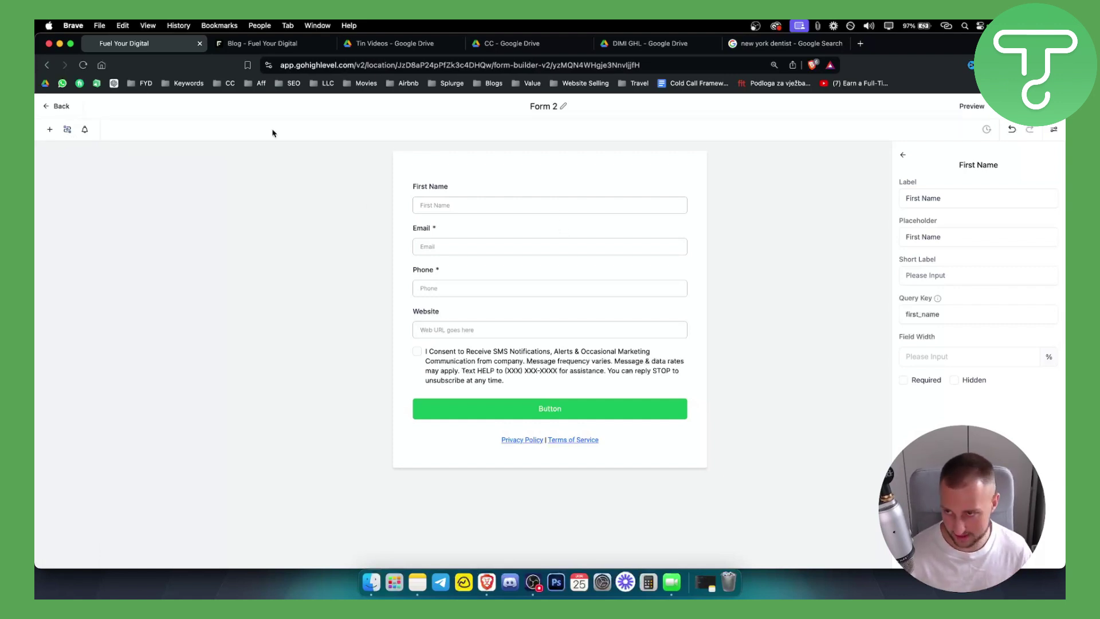
left_click(68, 131)
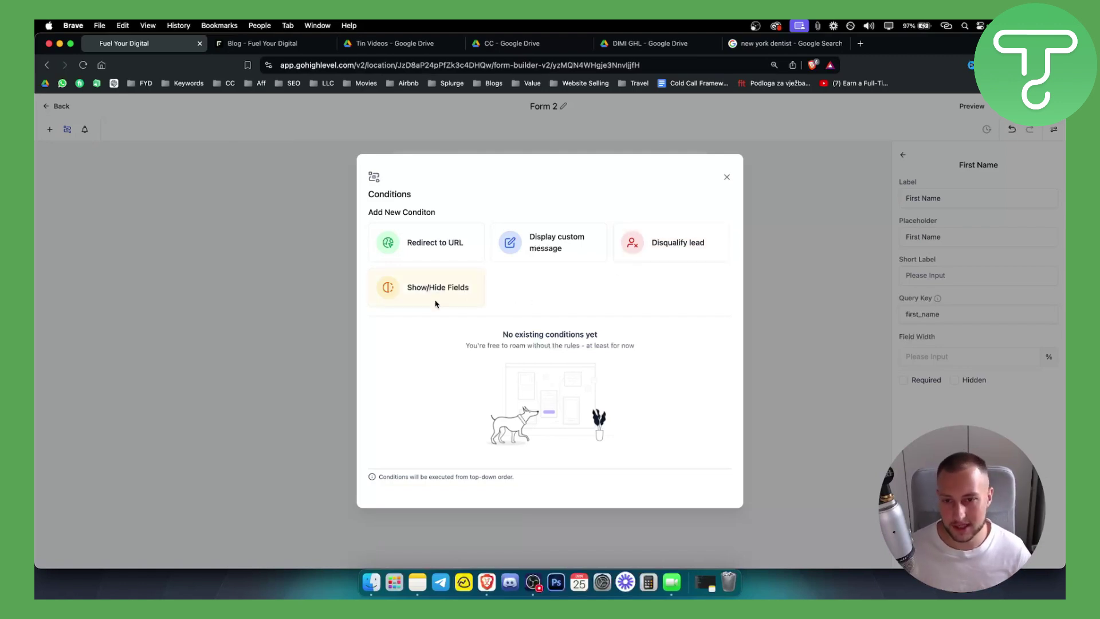
left_click(727, 178)
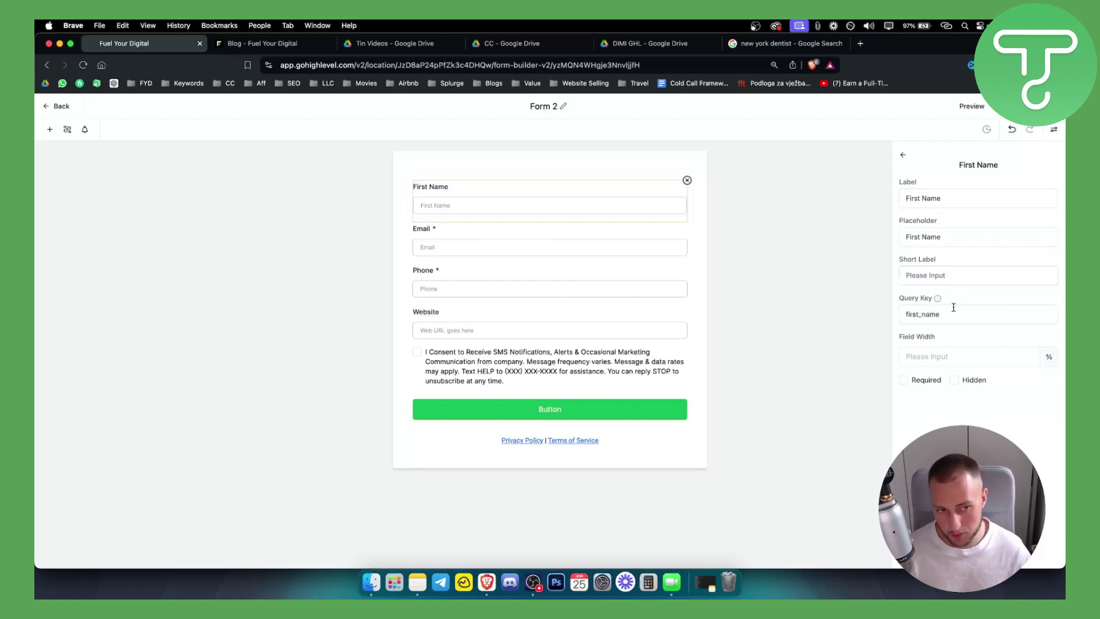
Shorten the T & C consent text to "I Consent to Receive SMS Notifications"
left_click(486, 240)
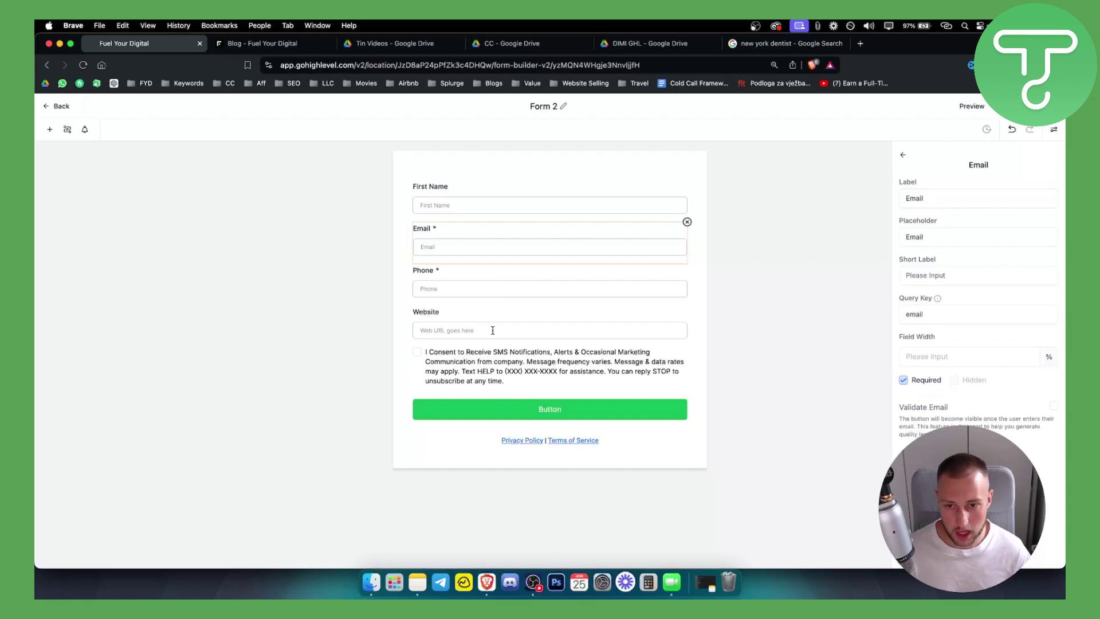
left_click(469, 357)
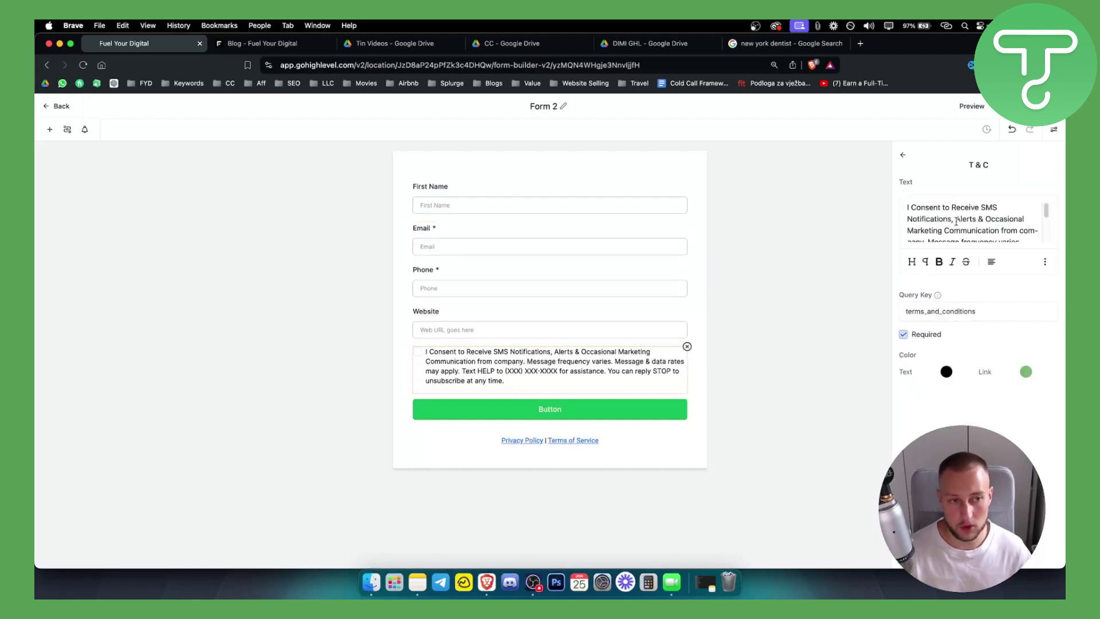
left_click_drag(957, 220, 1023, 248)
key("BackSpace")
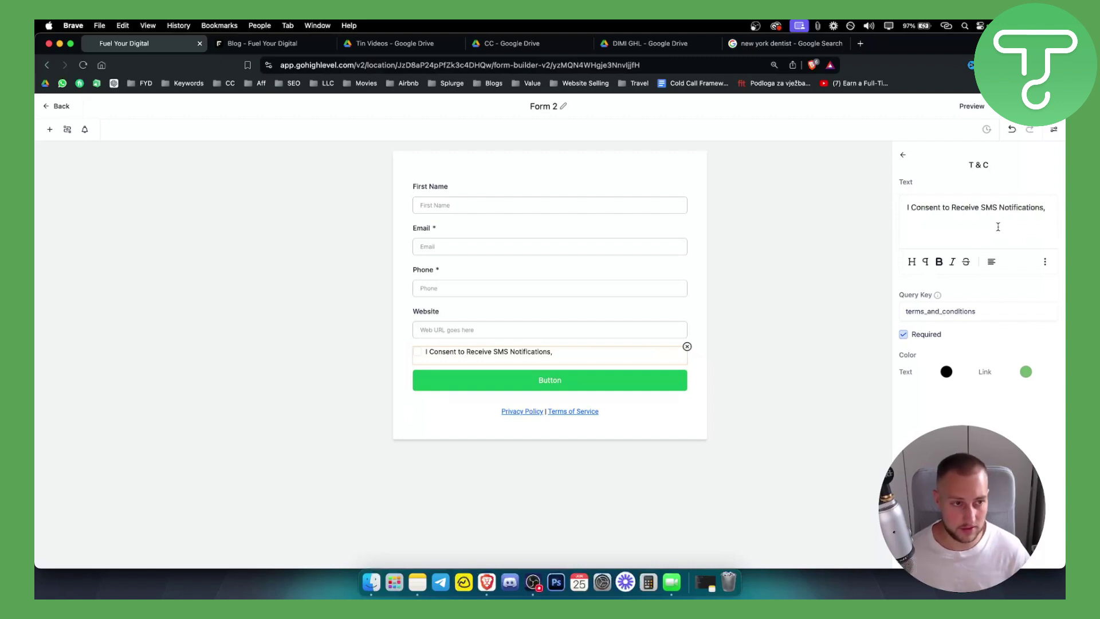
key("BackSpace")
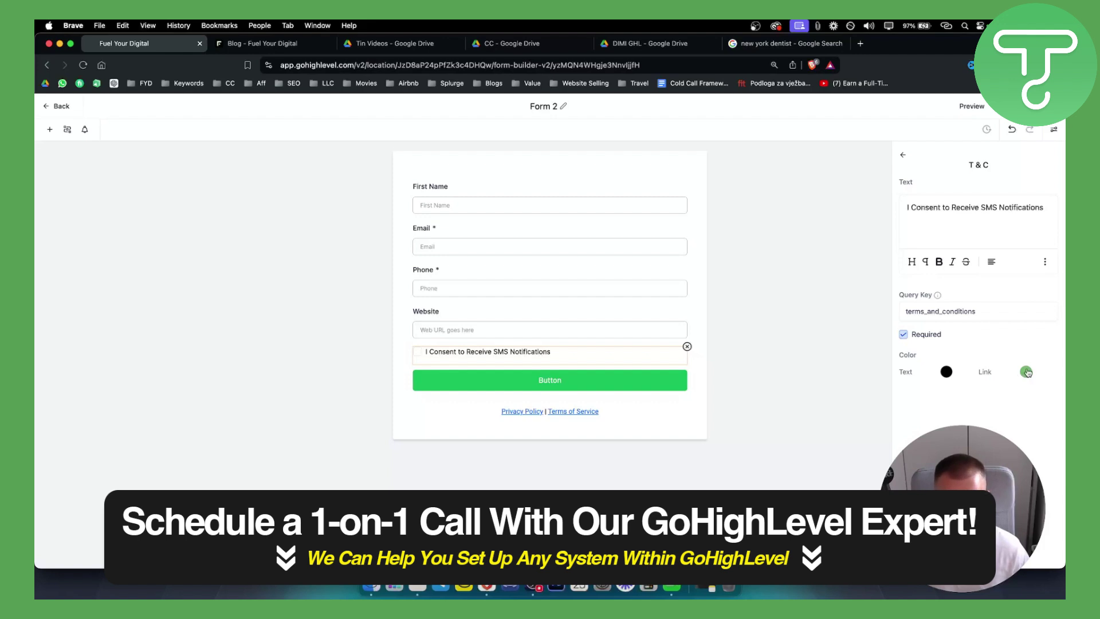
Change the link color of the T & C consent element to purple
left_click(1027, 372)
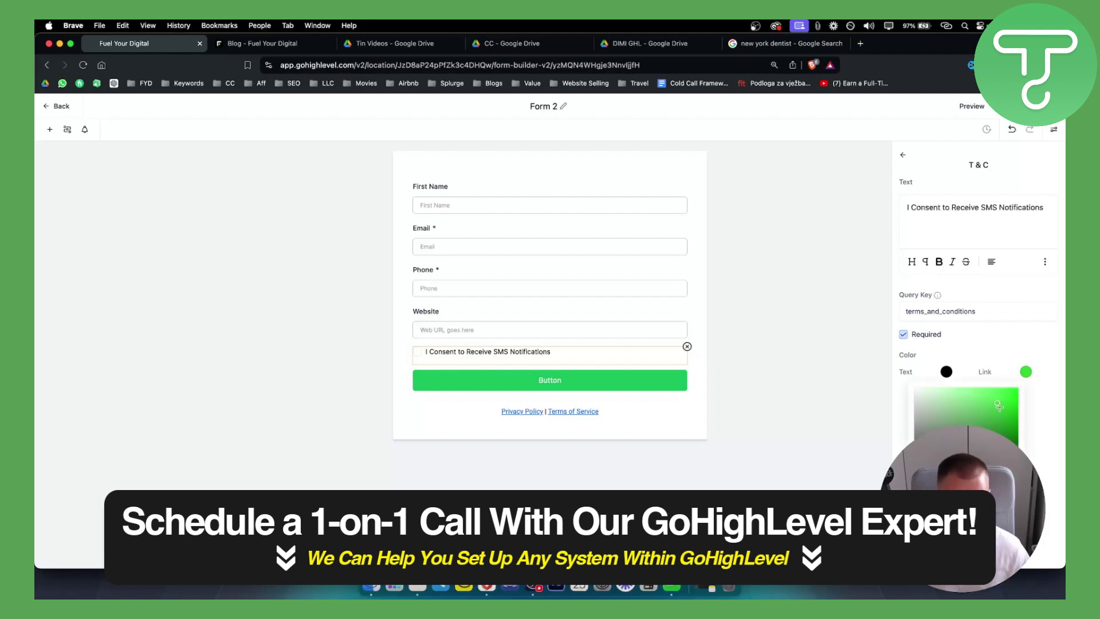
left_click(1019, 389)
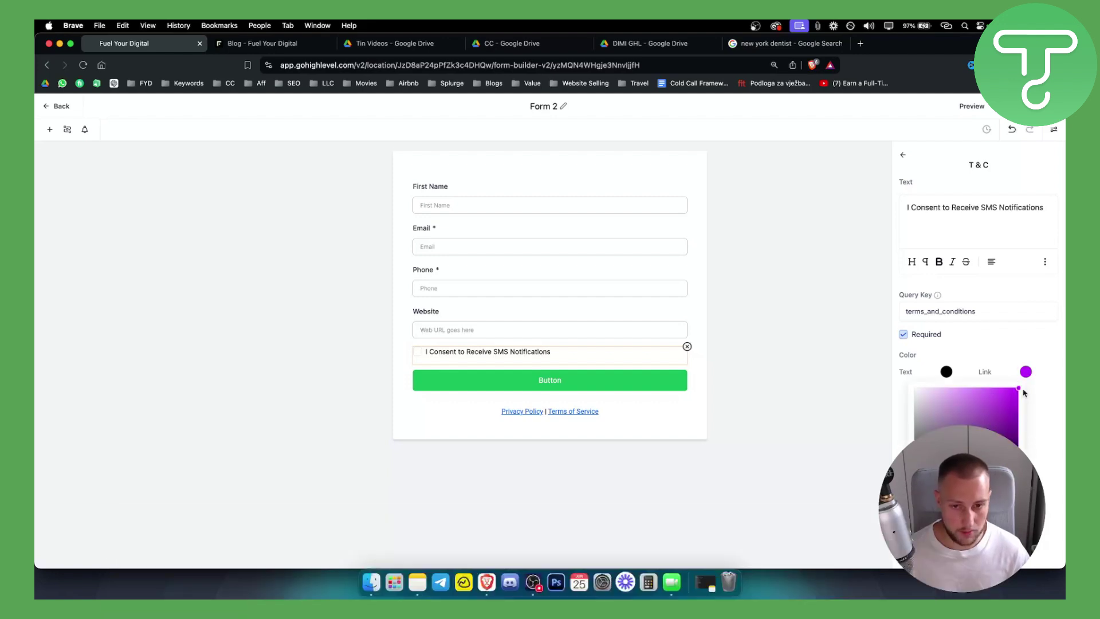
left_click(439, 351)
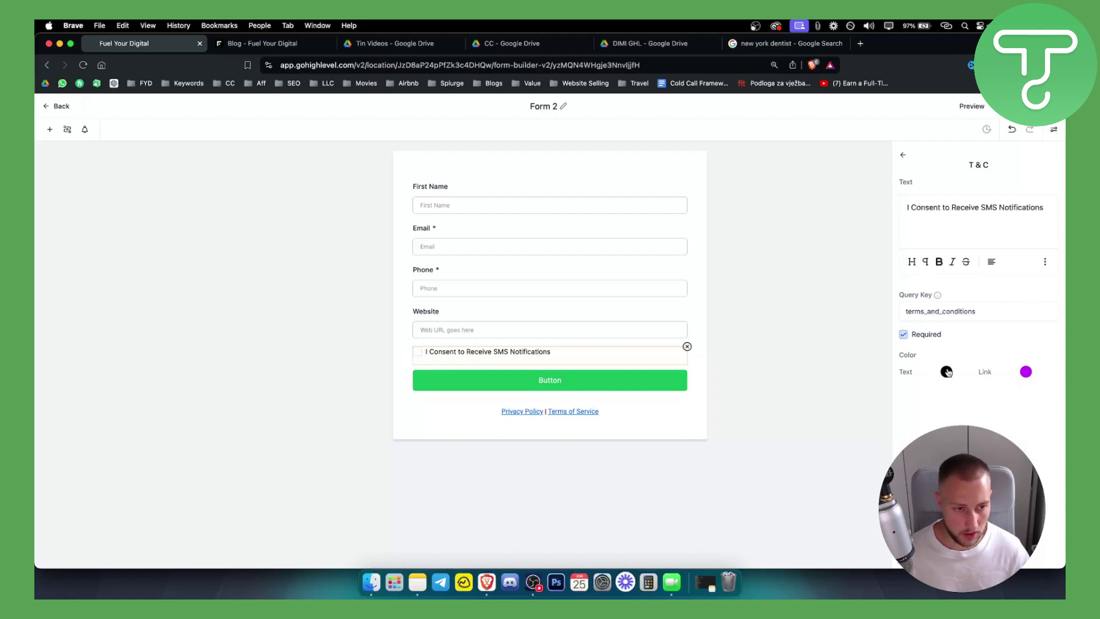
Change the submit button's background color to a bright blue
left_click(533, 382)
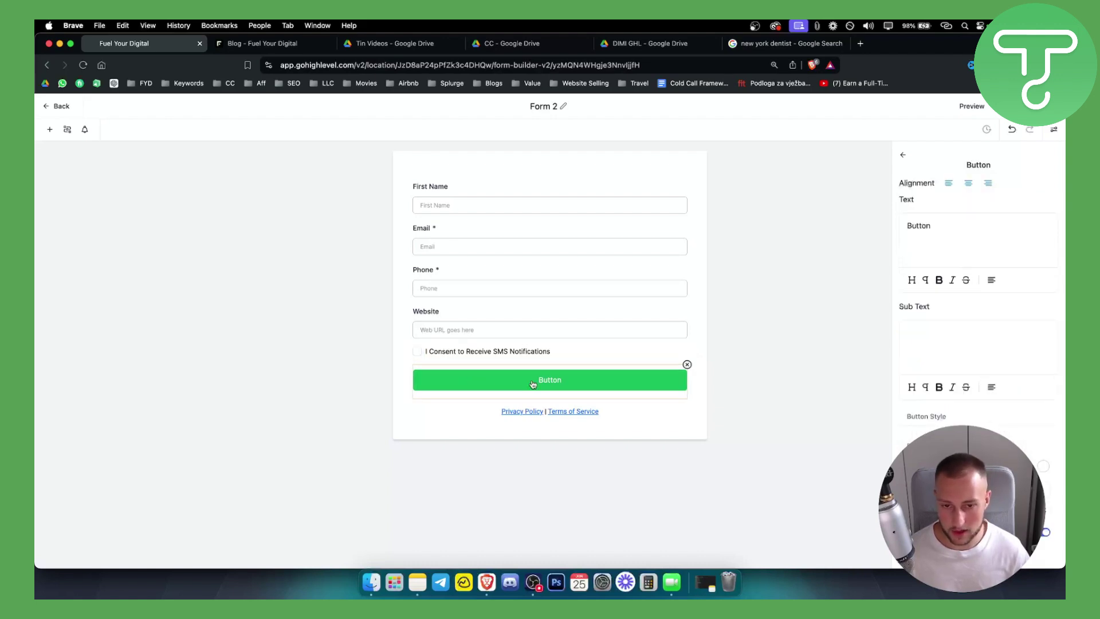
left_click(897, 425)
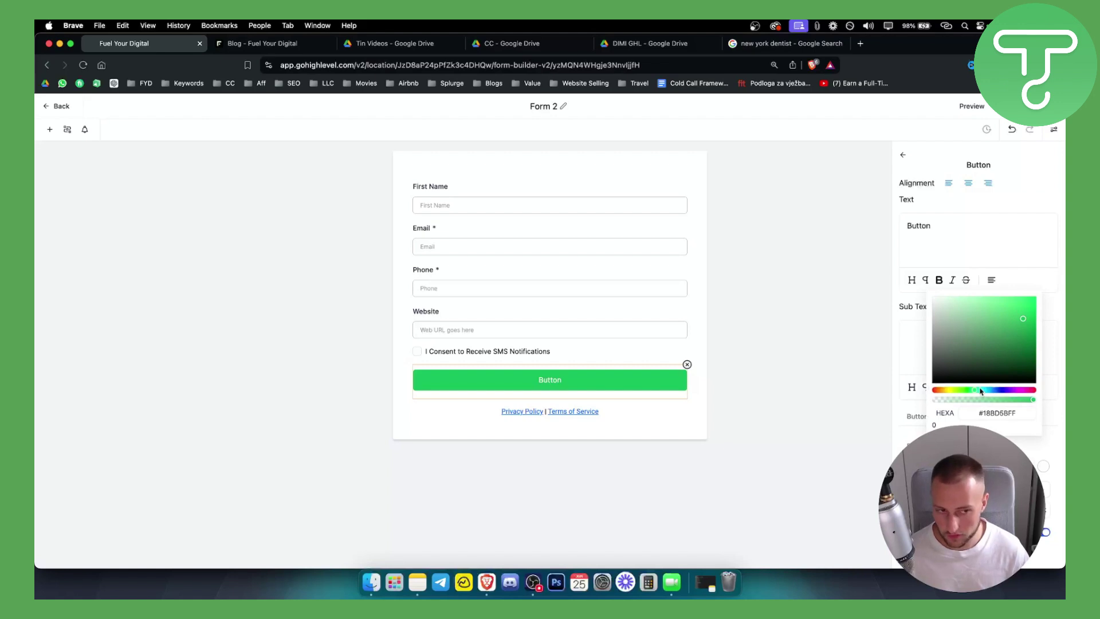
left_click_drag(981, 392, 998, 392)
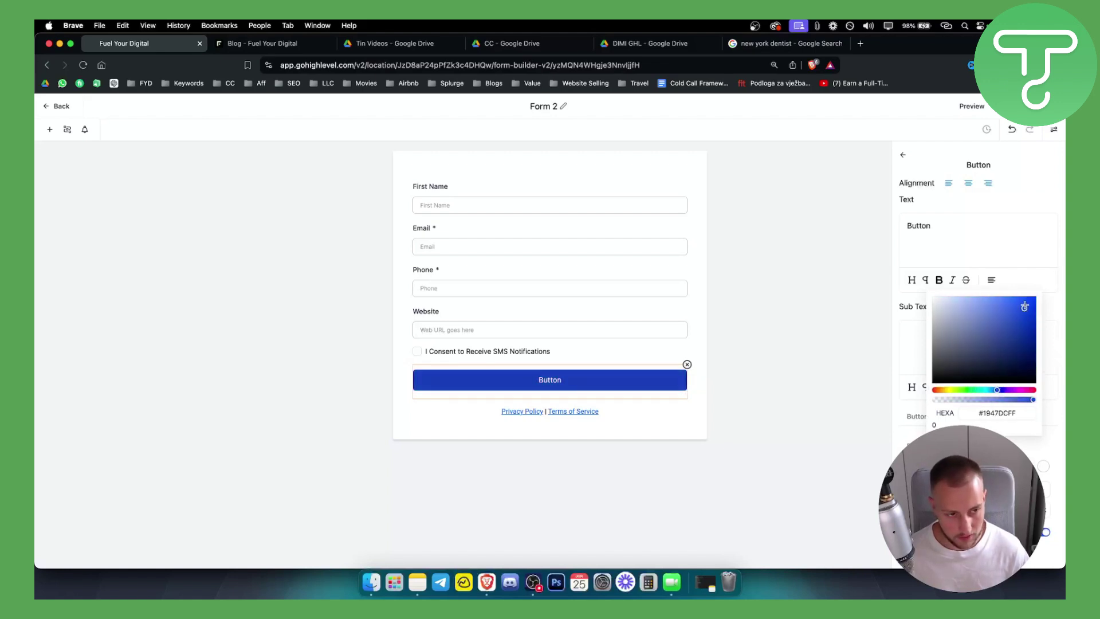
left_click_drag(1026, 306, 1030, 295)
left_click(1056, 291)
scroll(969, 408, "down", 1)
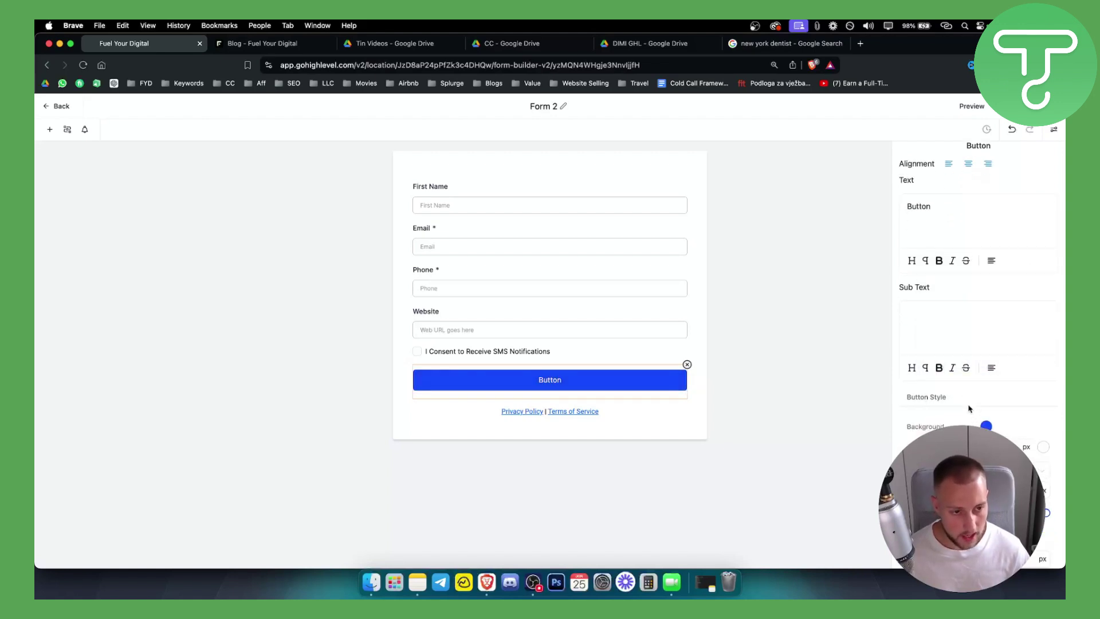
Change the submit button's text to "Free Download" and look over its remaining style settings
double_click(939, 205)
type("Ge")
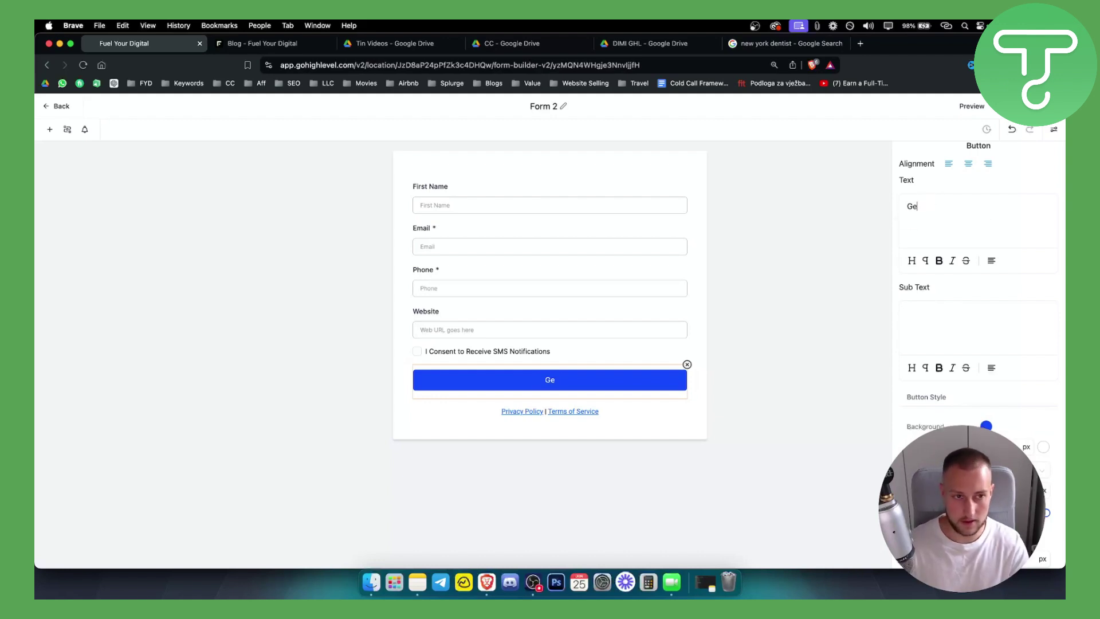
key("BackSpace")
key("BackSpace")
type("Free ")
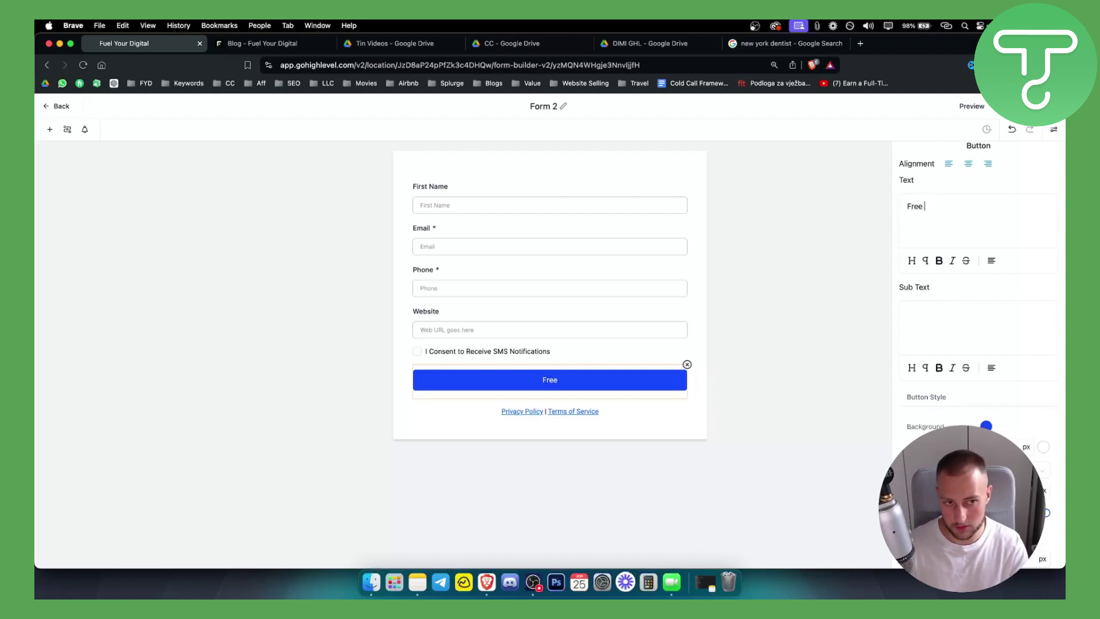
type("Download")
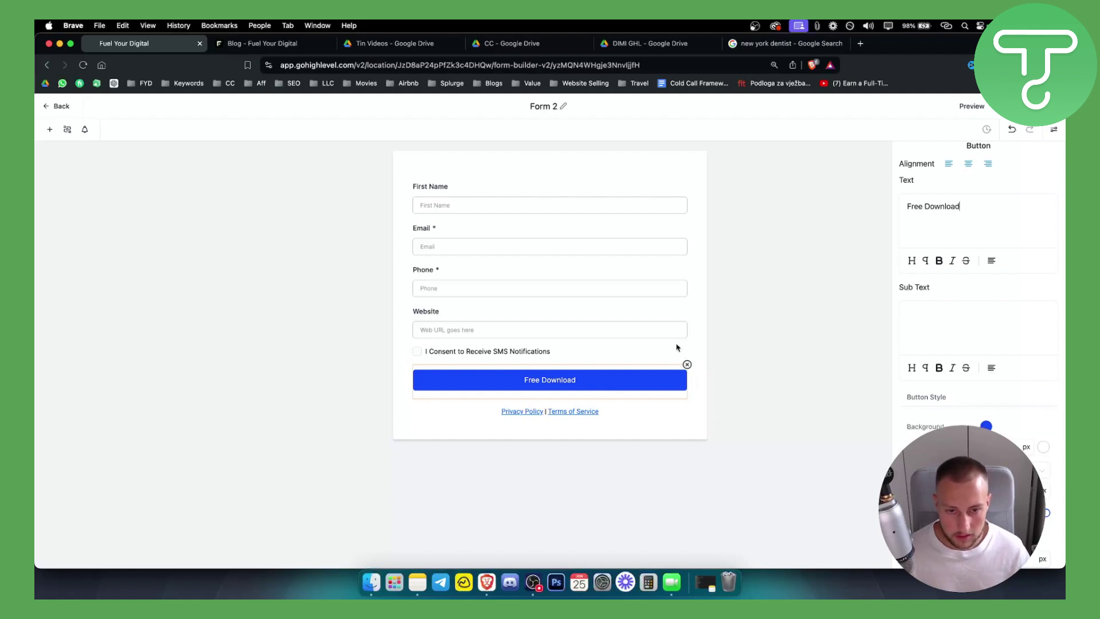
scroll(976, 400, "down", 5)
scroll(977, 399, "up", 6)
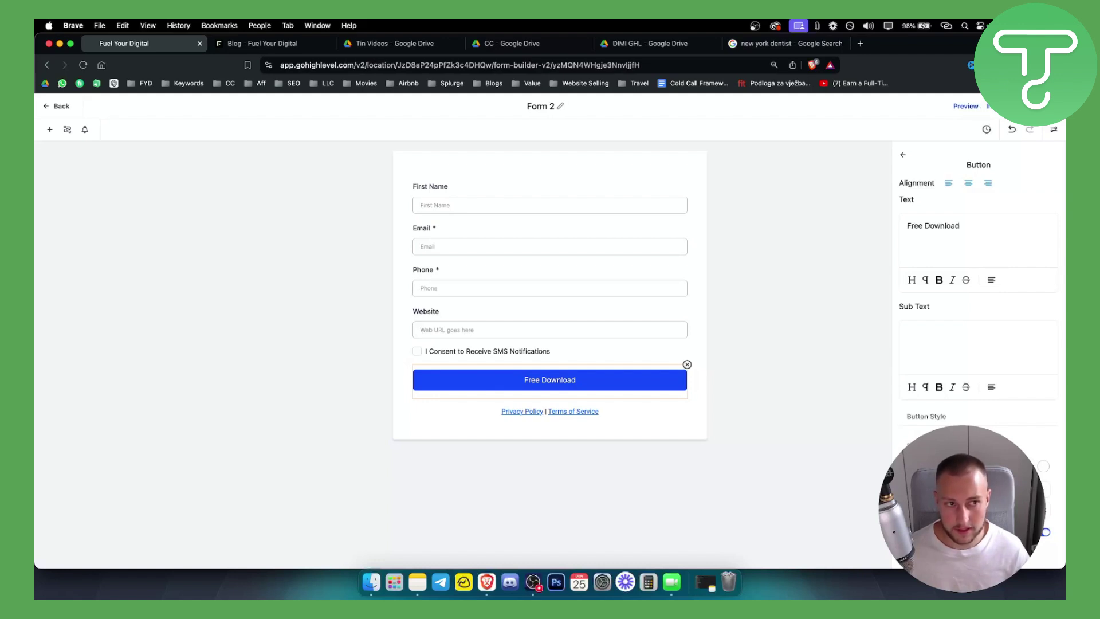
Preview the form in the browser, then return to the builder and review the form's embed and integration options
left_click(968, 106)
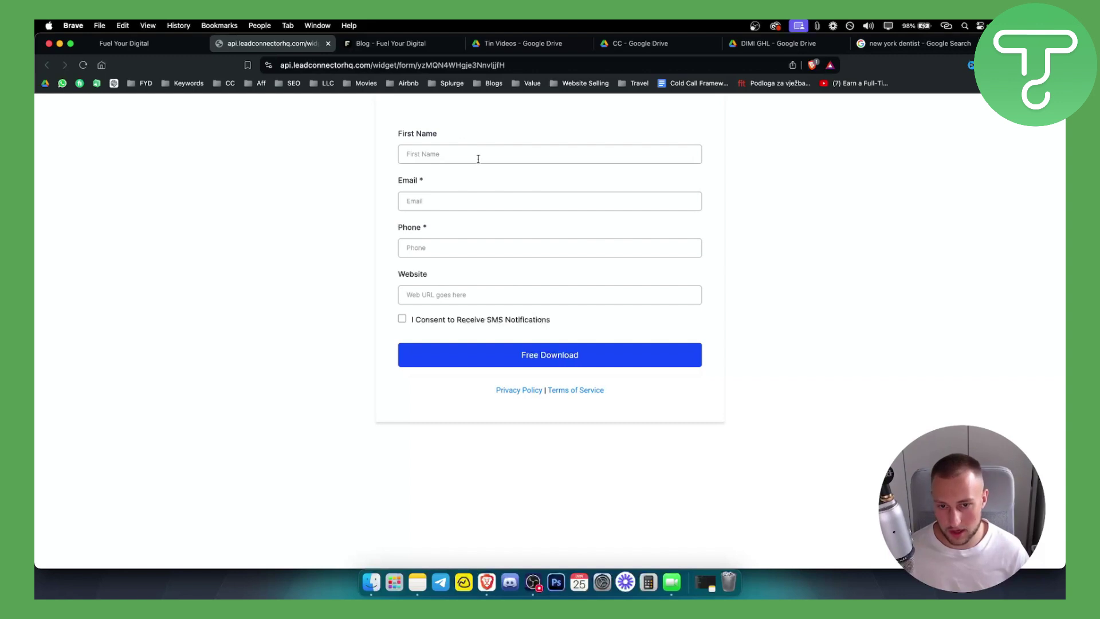
left_click(167, 45)
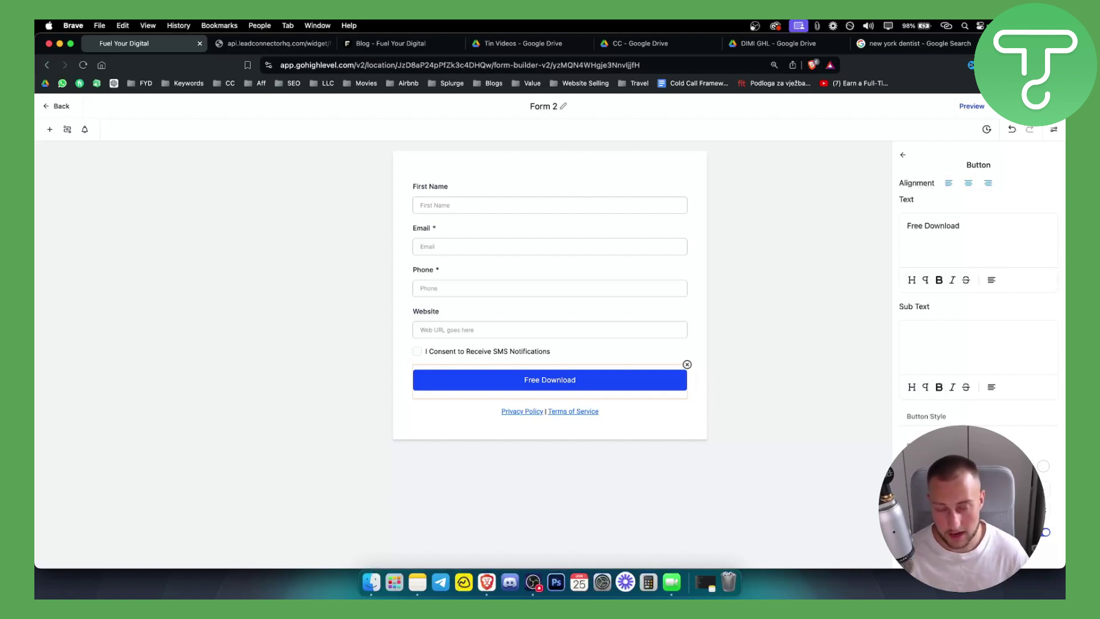
left_click(1010, 106)
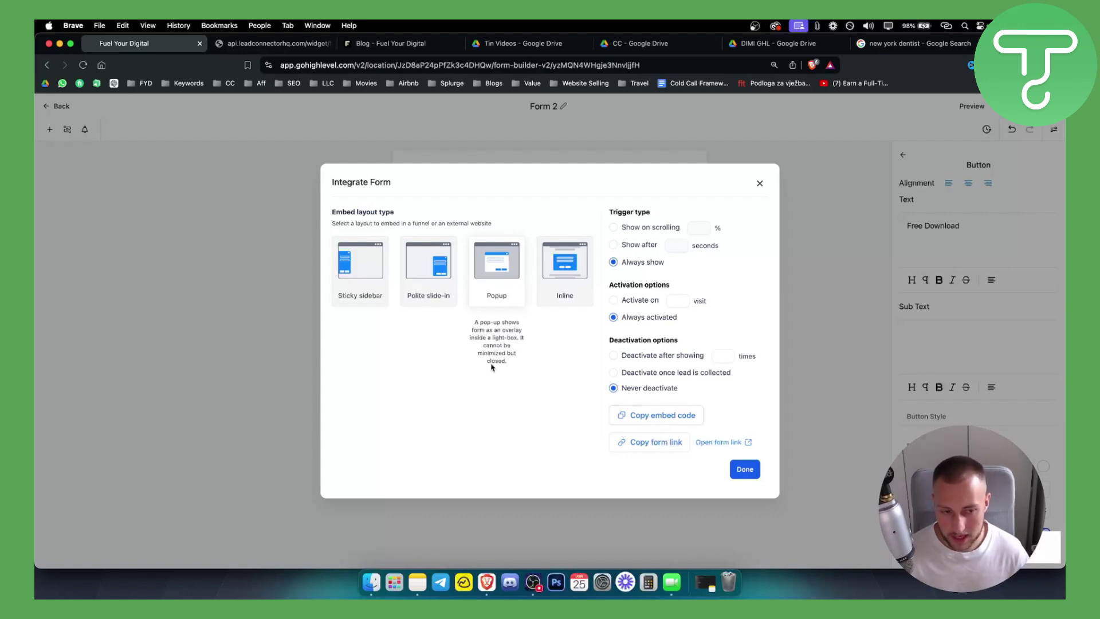
left_click(759, 183)
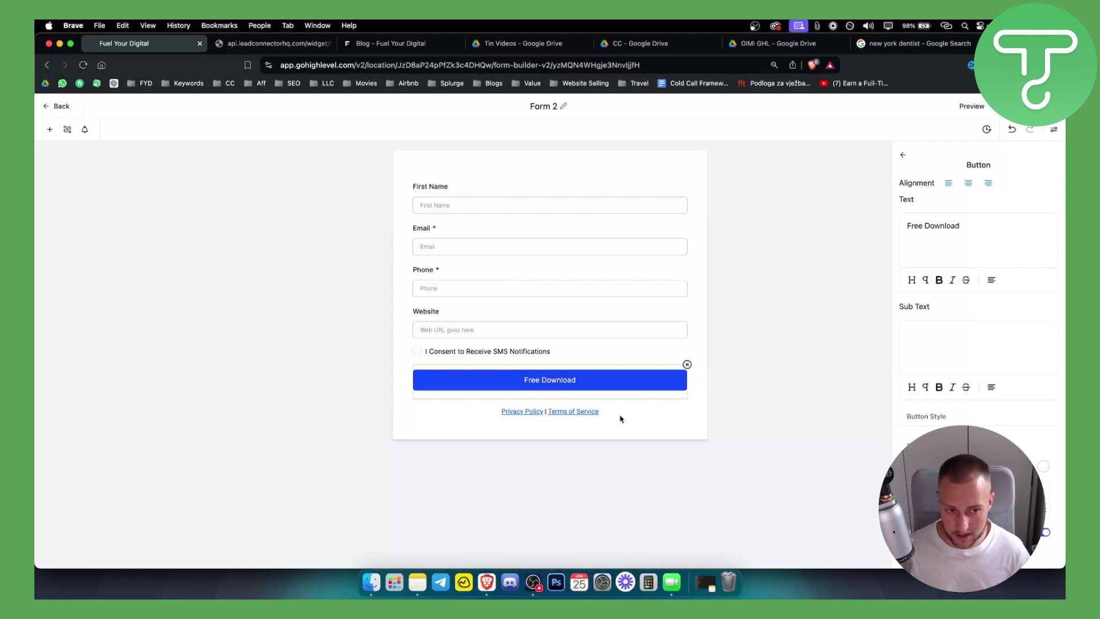
Reopen the form elements at the custom fields and deselect the submit button
left_click(50, 129)
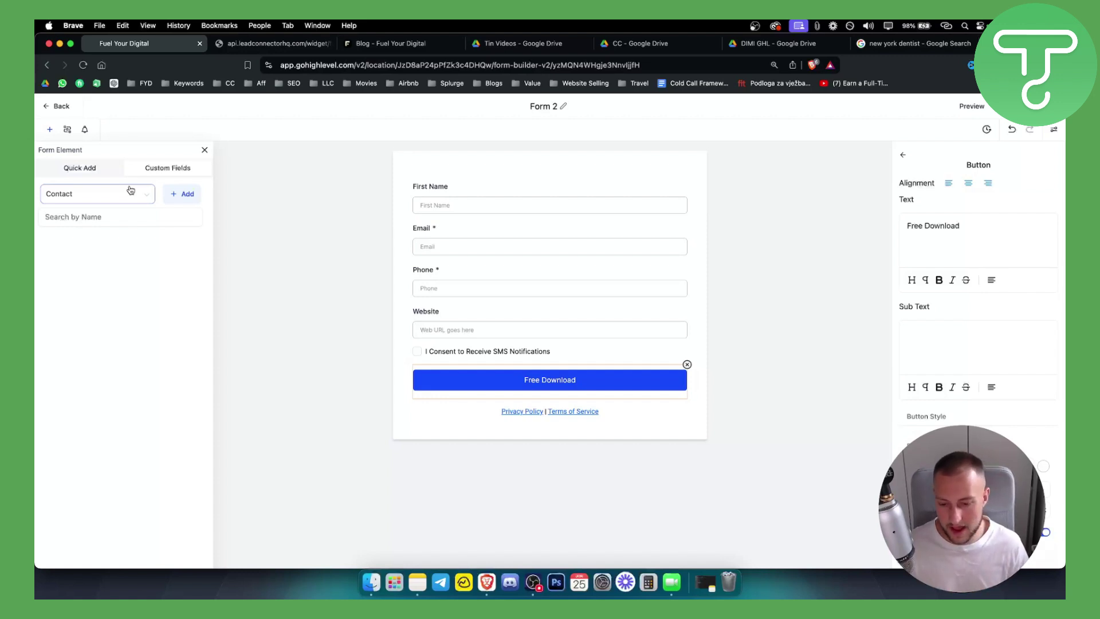
left_click(738, 338)
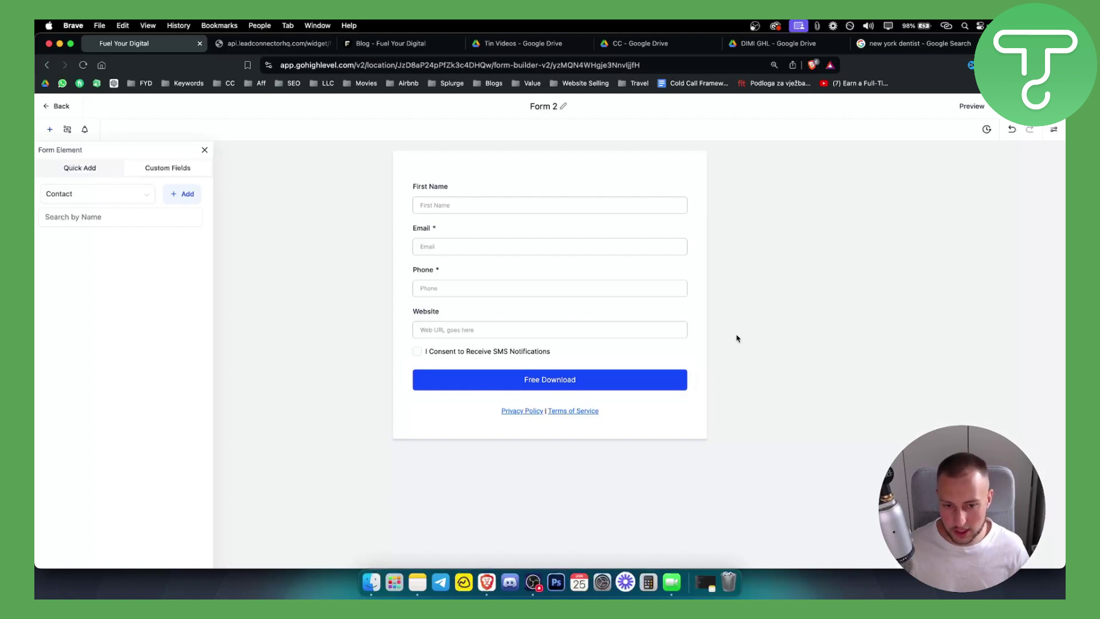